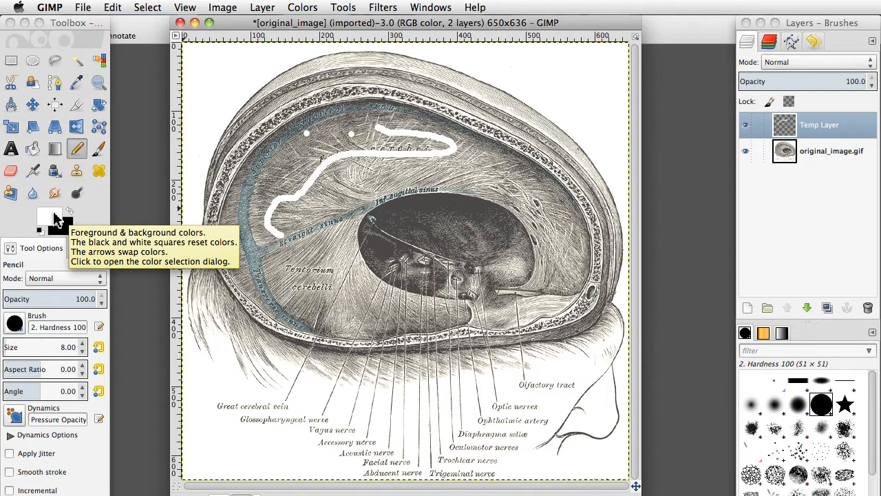
# Step: Swap the foreground to black and draw two dots and a freehand Pencil stroke across the head on Temp Layer
pyautogui.click(69, 212)
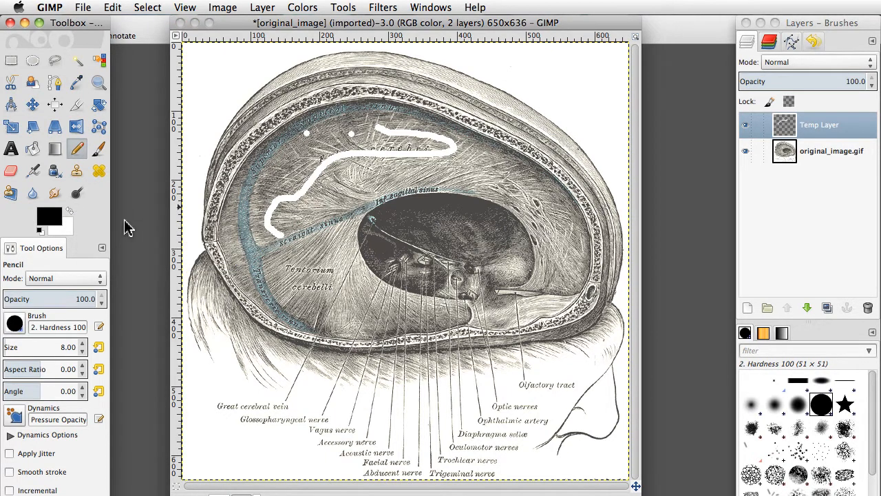
pyautogui.click(216, 87)
pyautogui.click(477, 62)
pyautogui.moveTo(514, 65)
pyautogui.mouseDown()
pyautogui.moveTo(524, 102)
pyautogui.moveTo(547, 116)
pyautogui.moveTo(556, 141)
pyautogui.moveTo(313, 224)
pyautogui.mouseUp()
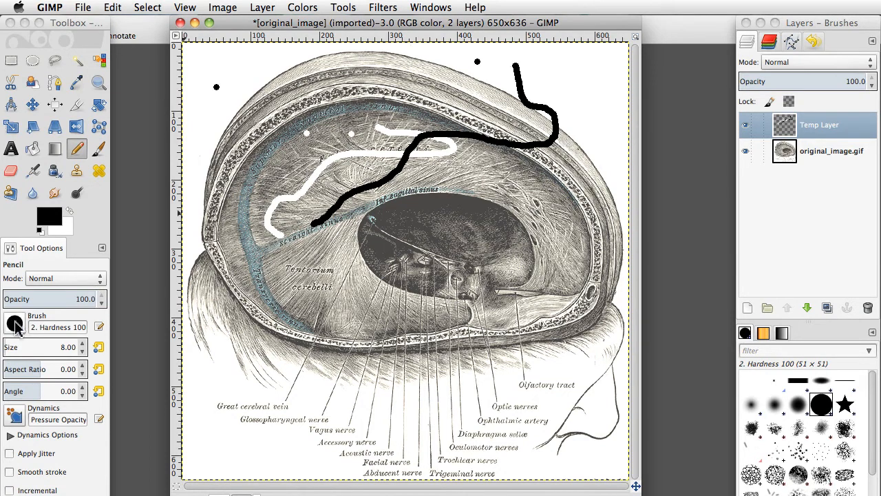
# Step: Set the Pencil size to 20 and draw a thicker black stroke across the upper part of the skull
pyautogui.click(76, 348)
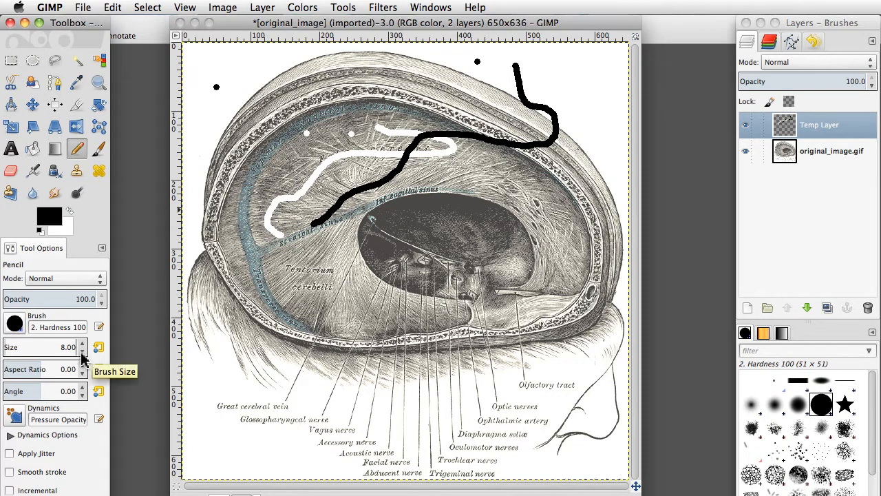
pyautogui.press('BackSpace')
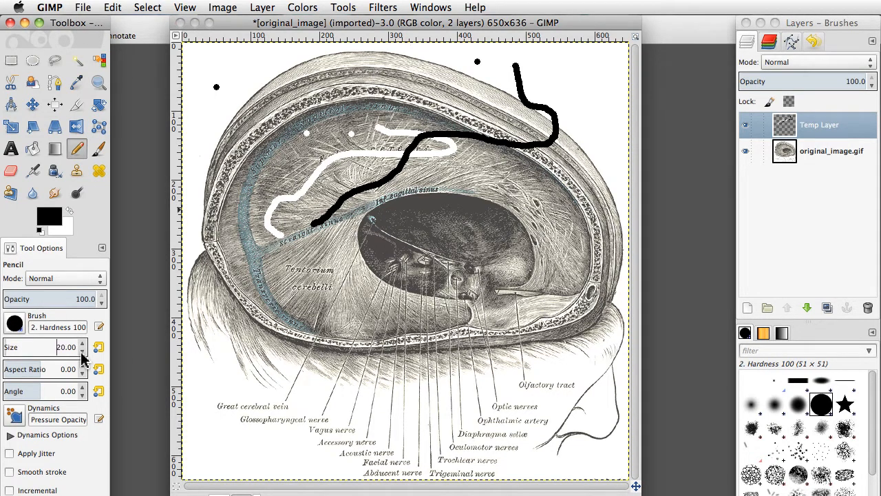
pyautogui.click(216, 108)
pyautogui.moveTo(216, 108)
pyautogui.mouseDown()
pyautogui.moveTo(246, 133)
pyautogui.moveTo(335, 137)
pyautogui.mouseUp()
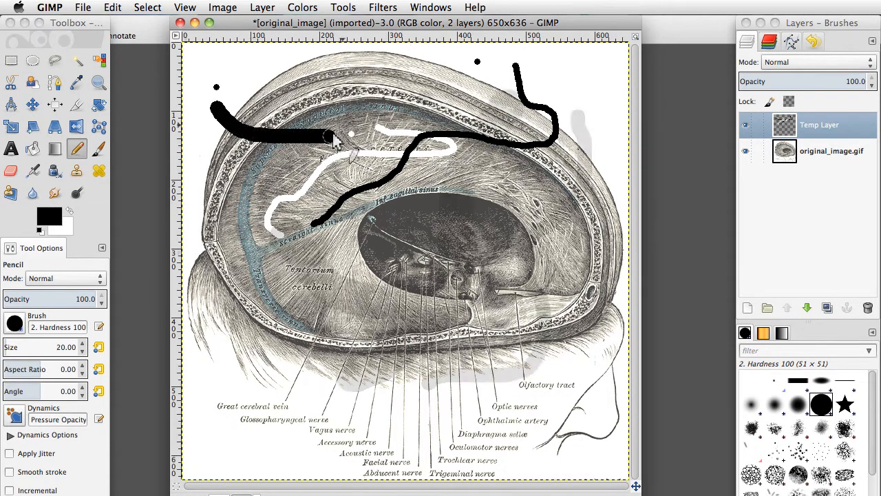
# Step: Change the foreground colour to red c43c3c and draw Pencil strokes at sizes 50 and 15 across the image
pyautogui.click(55, 218)
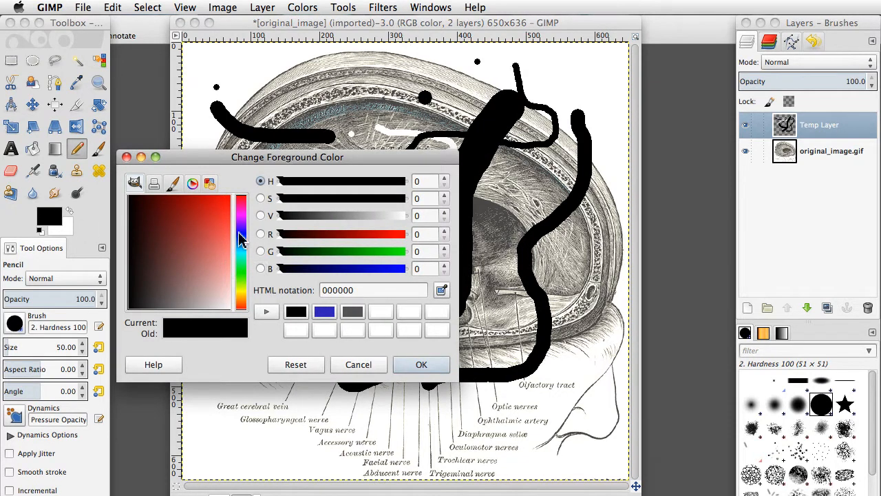
pyautogui.click(207, 230)
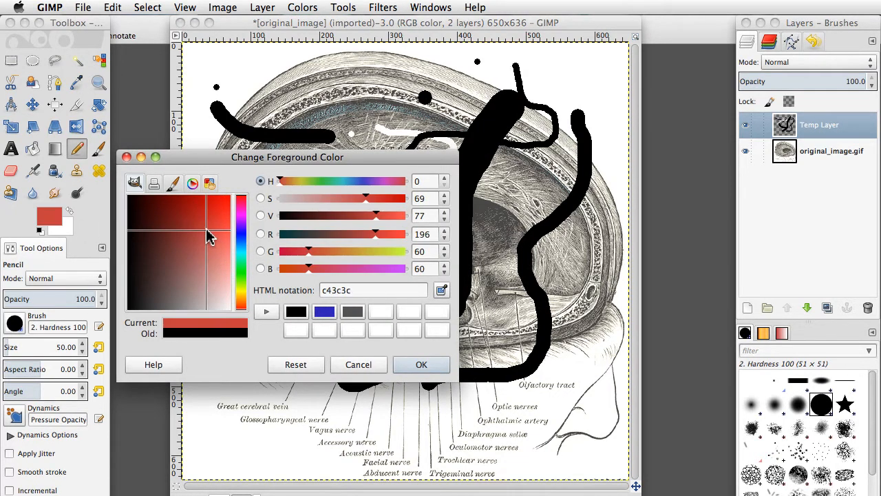
pyautogui.click(410, 364)
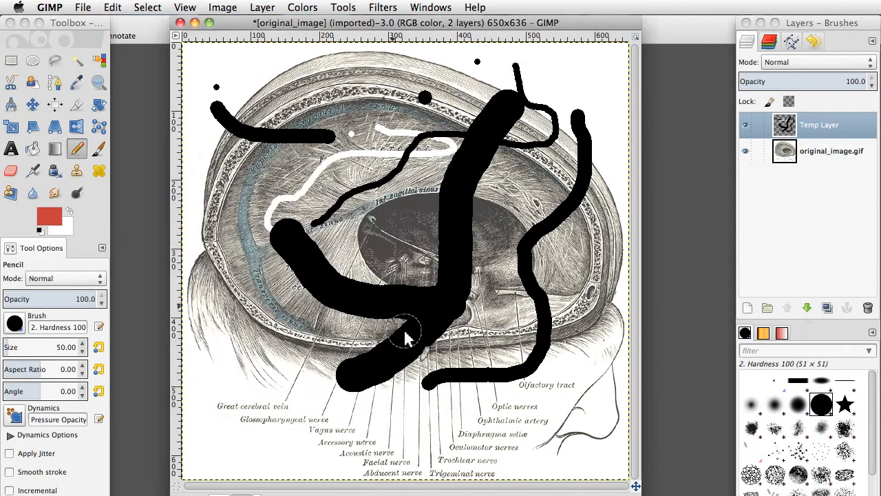
pyautogui.moveTo(351, 150)
pyautogui.mouseDown()
pyautogui.moveTo(502, 276)
pyautogui.moveTo(477, 358)
pyautogui.moveTo(290, 370)
pyautogui.moveTo(299, 406)
pyautogui.moveTo(398, 342)
pyautogui.moveTo(396, 213)
pyautogui.moveTo(446, 174)
pyautogui.mouseUp()
pyautogui.moveTo(258, 288)
pyautogui.mouseDown()
pyautogui.moveTo(352, 194)
pyautogui.moveTo(495, 206)
pyautogui.moveTo(564, 182)
pyautogui.mouseUp()
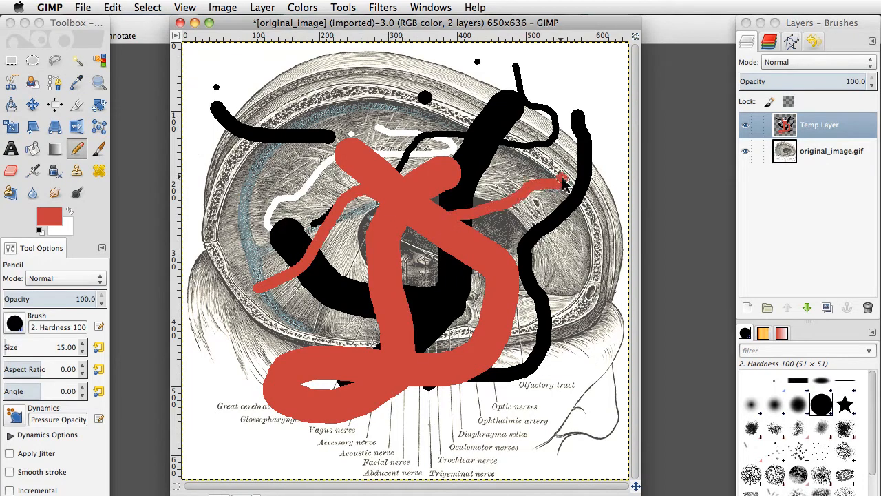
# Step: Change the foreground colour to purple 683c8e and draw a size 15 Pencil stroke looping over the head
pyautogui.click(58, 220)
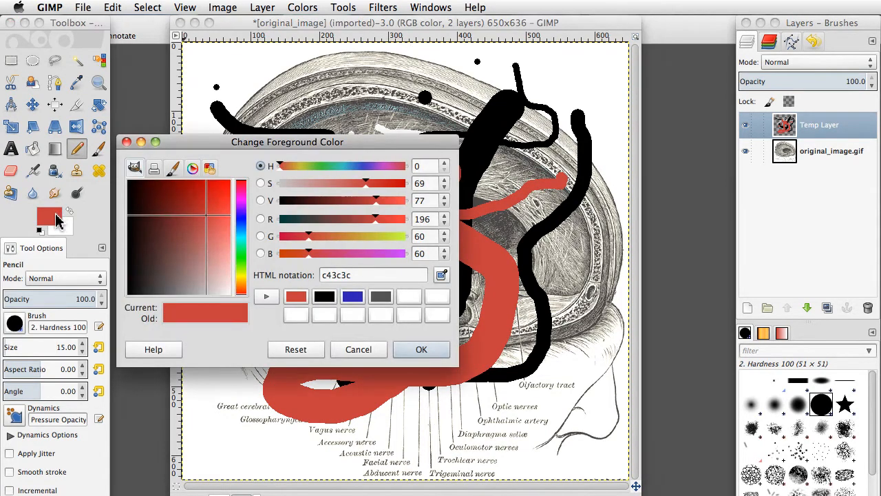
pyautogui.click(242, 215)
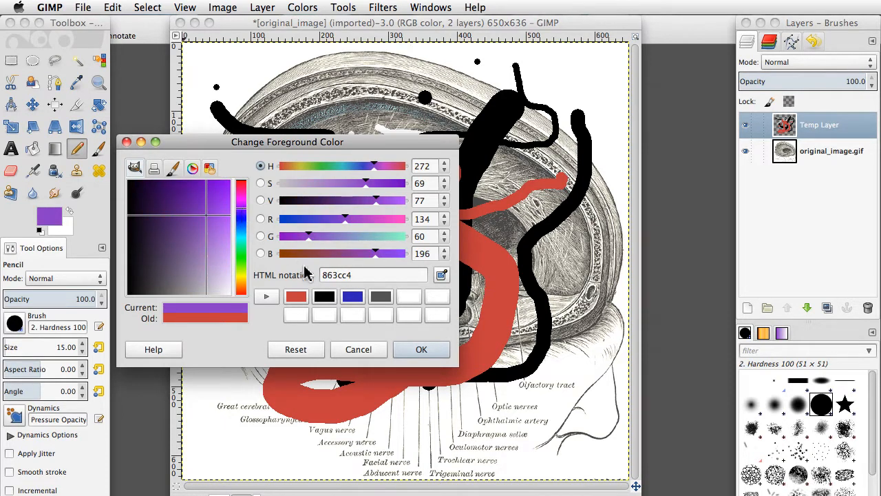
pyautogui.moveTo(211, 220); pyautogui.dragTo(189, 234)
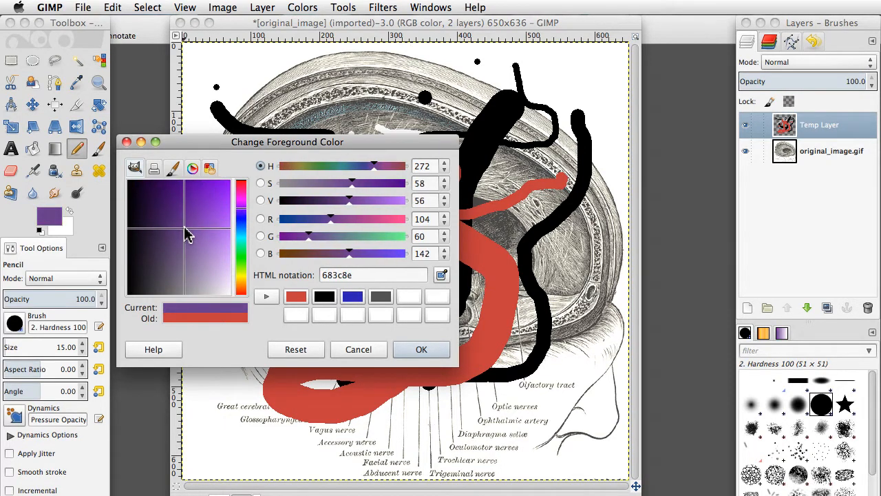
pyautogui.click(420, 349)
pyautogui.moveTo(308, 281)
pyautogui.mouseDown()
pyautogui.moveTo(341, 213)
pyautogui.moveTo(482, 186)
pyautogui.moveTo(310, 114)
pyautogui.moveTo(268, 289)
pyautogui.moveTo(243, 336)
pyautogui.mouseUp()
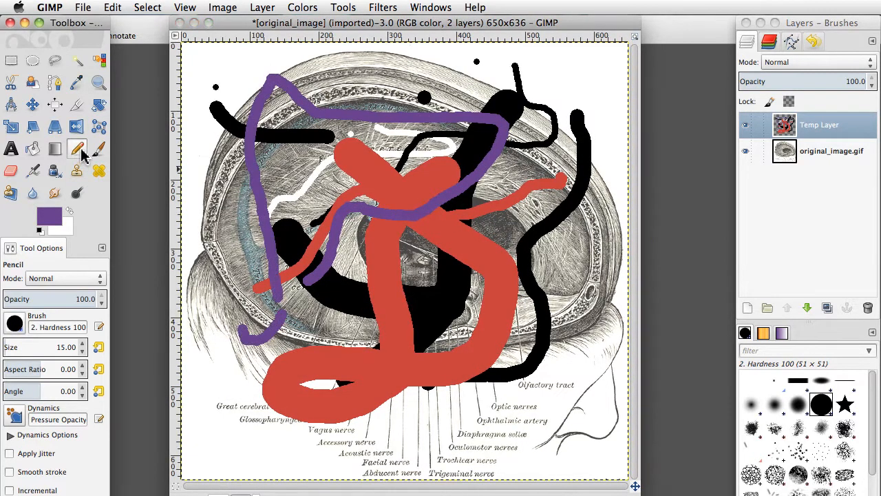
# Step: Paint a soft purple stroke across the image using the Paintbrush with the 2. Hardness 050 brush at size 15
pyautogui.click(96, 151)
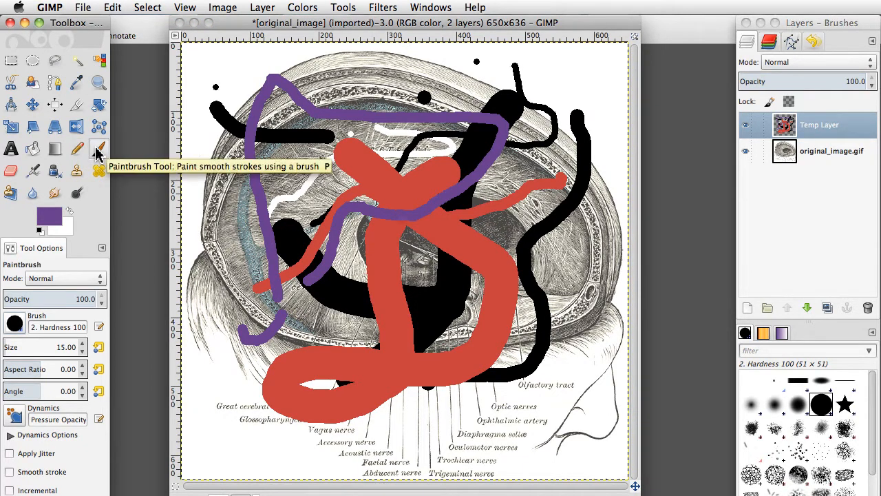
pyautogui.click(14, 324)
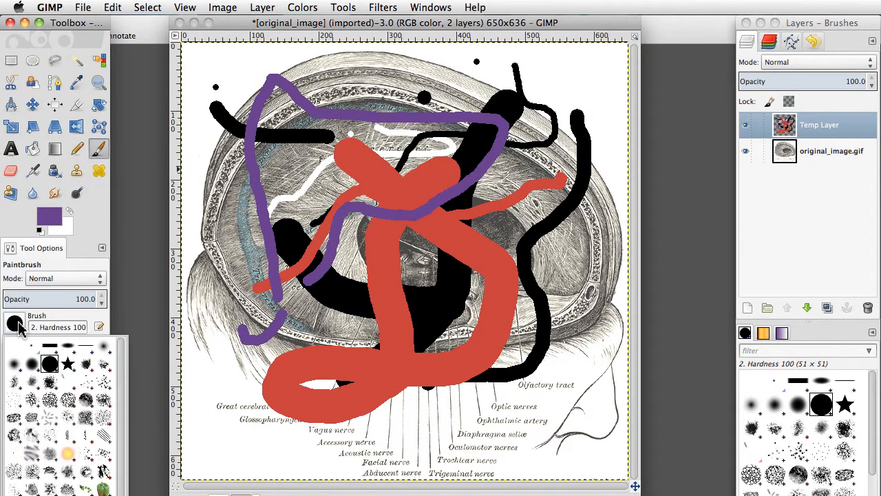
pyautogui.click(16, 363)
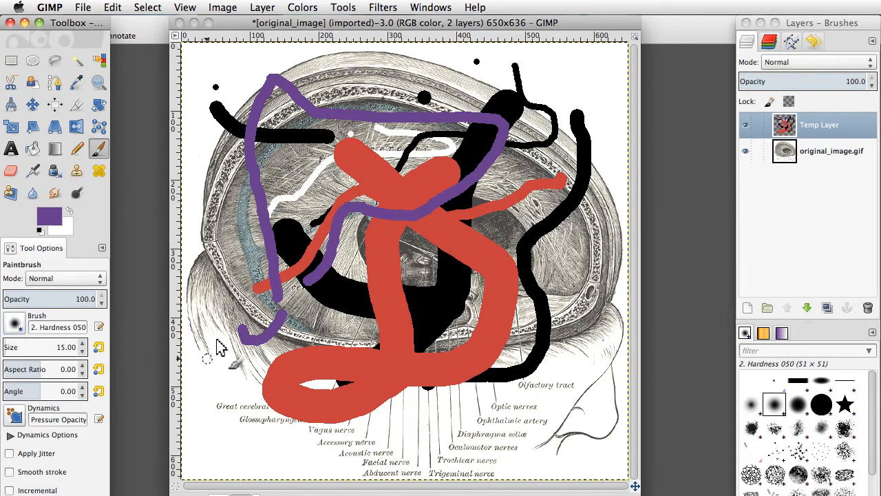
pyautogui.moveTo(209, 363)
pyautogui.mouseDown()
pyautogui.moveTo(229, 341)
pyautogui.moveTo(238, 276)
pyautogui.moveTo(263, 270)
pyautogui.moveTo(329, 271)
pyautogui.moveTo(361, 296)
pyautogui.moveTo(487, 331)
pyautogui.moveTo(549, 313)
pyautogui.moveTo(558, 269)
pyautogui.moveTo(591, 232)
pyautogui.moveTo(588, 170)
pyautogui.moveTo(591, 97)
pyautogui.mouseUp()
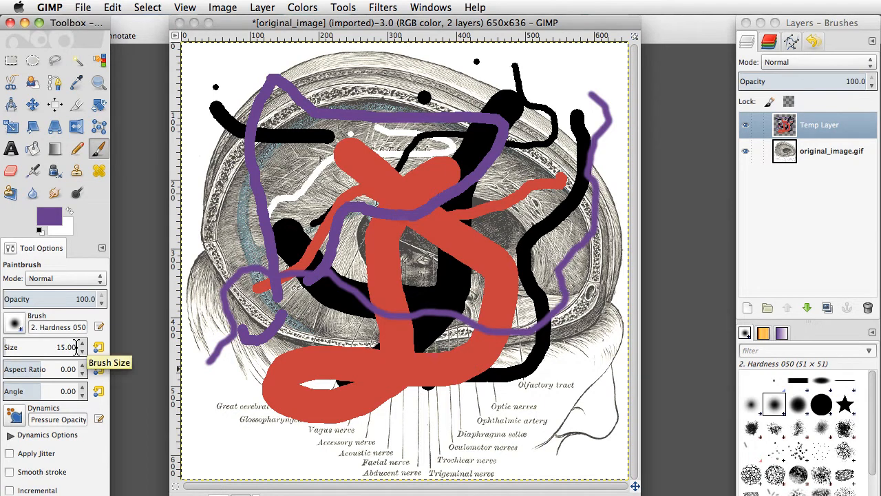
# Step: Set the Paintbrush size to 20 and paint a wider purple stroke across the upper part of the head
pyautogui.press('BackSpace')
pyautogui.press('BackSpace')
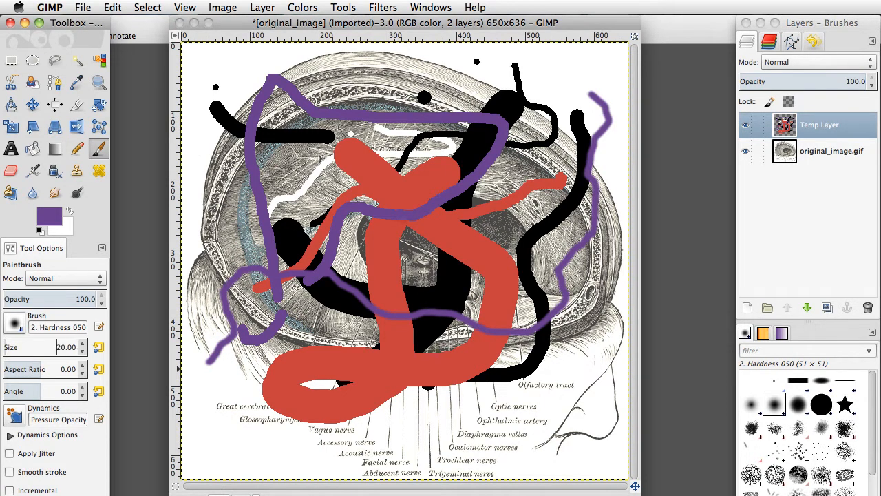
pyautogui.moveTo(206, 153)
pyautogui.mouseDown()
pyautogui.moveTo(202, 206)
pyautogui.moveTo(265, 207)
pyautogui.moveTo(355, 172)
pyautogui.moveTo(401, 103)
pyautogui.moveTo(469, 65)
pyautogui.moveTo(533, 61)
pyautogui.moveTo(581, 78)
pyautogui.moveTo(578, 88)
pyautogui.moveTo(567, 81)
pyautogui.moveTo(557, 102)
pyautogui.mouseUp()
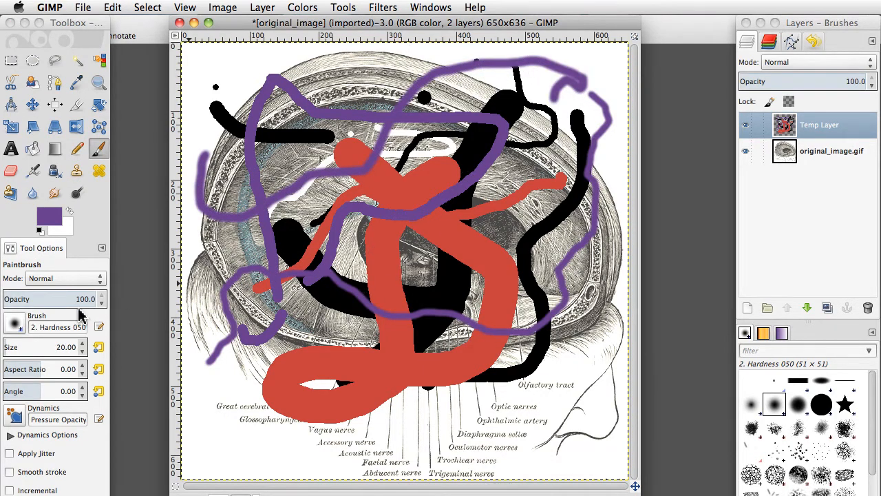
# Step: Choose the 2. Hardness 025 brush and paint a soft purple stroke over the labels below the head
pyautogui.click(25, 330)
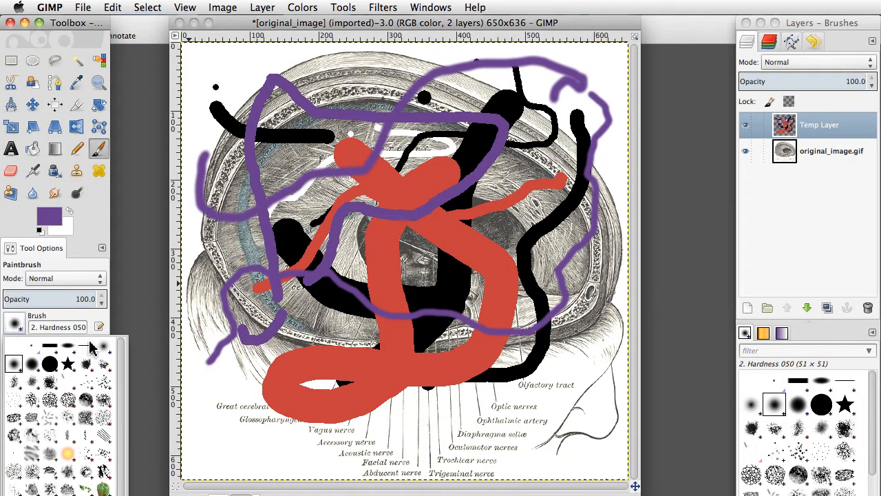
pyautogui.click(102, 348)
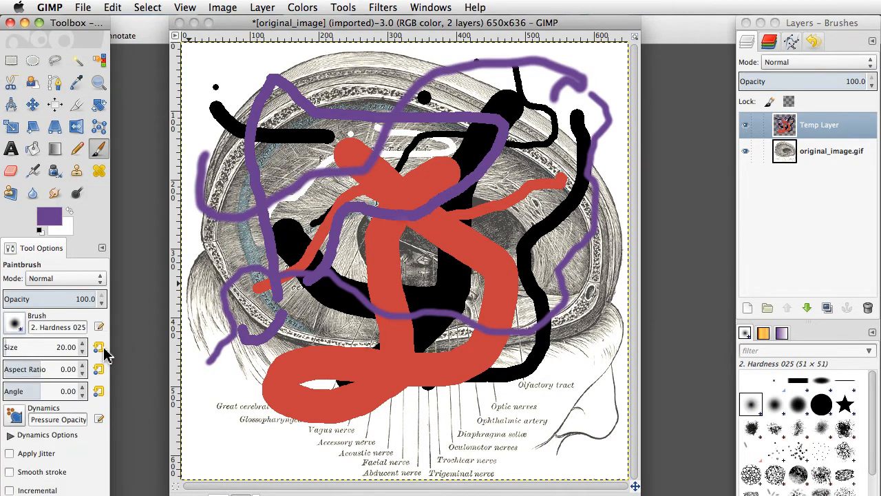
pyautogui.click(226, 383)
pyautogui.moveTo(228, 390)
pyautogui.mouseDown()
pyautogui.moveTo(240, 417)
pyautogui.moveTo(329, 456)
pyautogui.moveTo(508, 413)
pyautogui.mouseUp()
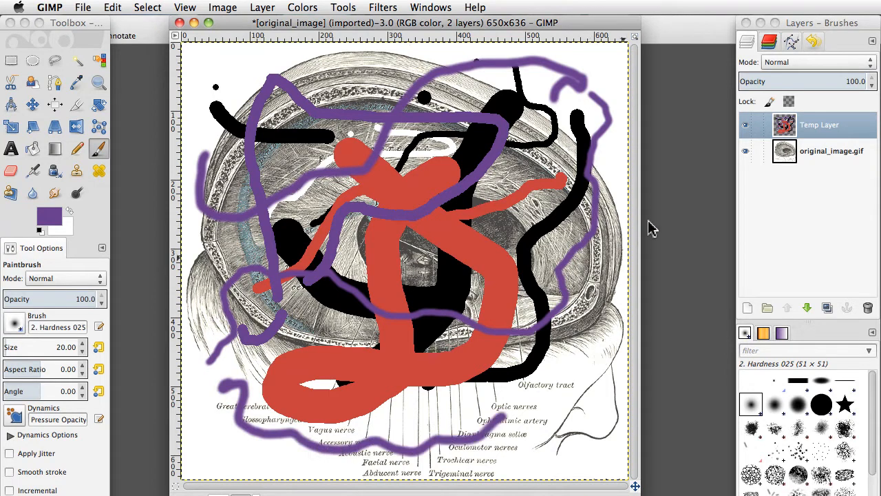
# Step: Delete Temp Layer with all its practice strokes
pyautogui.click(832, 129)
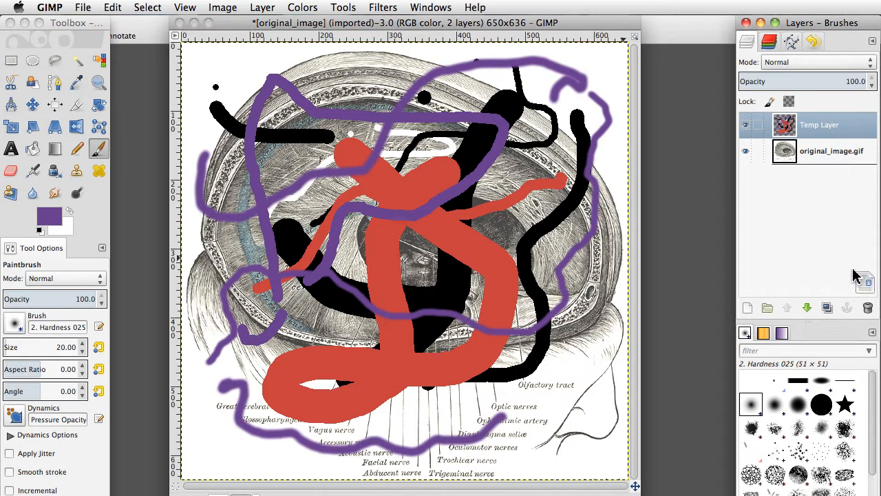
pyautogui.moveTo(862, 295); pyautogui.dragTo(869, 310)
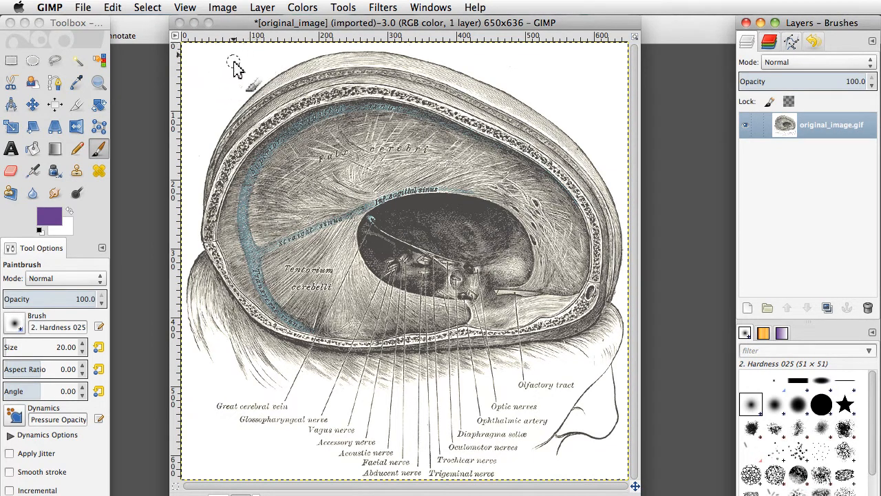
# Step: Create a new 650 × 636 px layer named WORK with transparency as its fill type
pyautogui.click(262, 8)
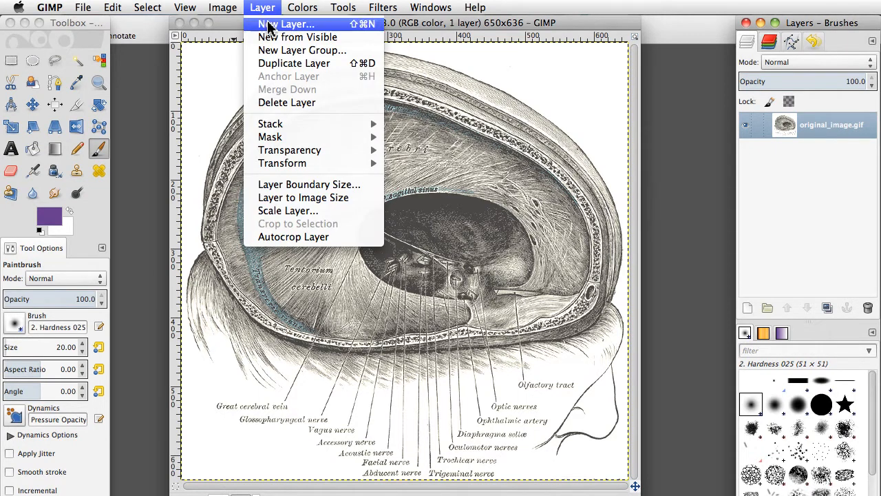
pyautogui.click(264, 23)
pyautogui.moveTo(140, 31); pyautogui.dragTo(253, 210)
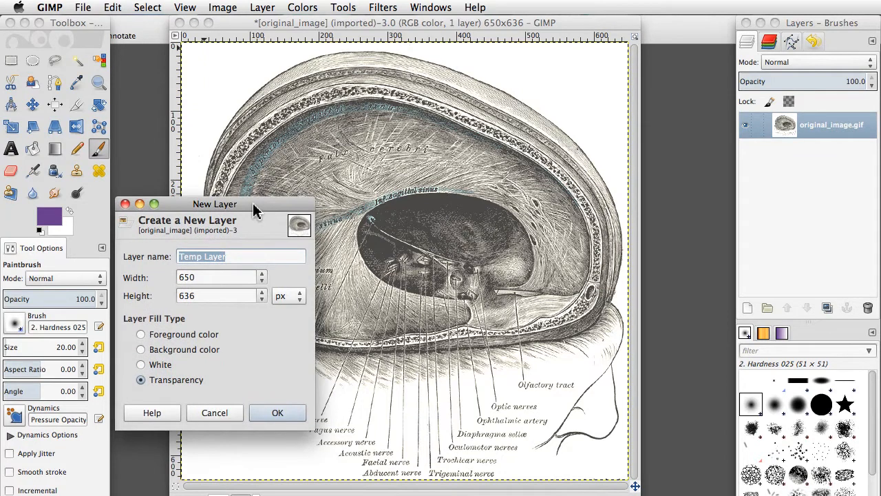
pyautogui.write('WORK')
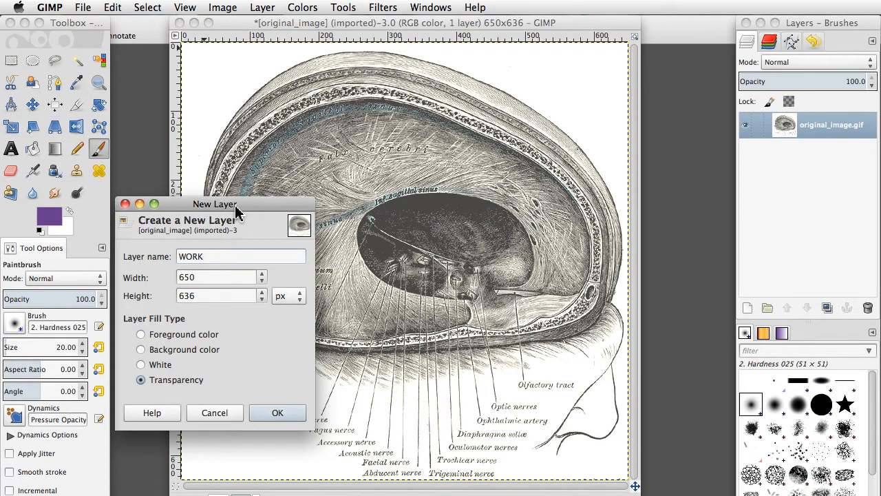
pyautogui.press('Return')
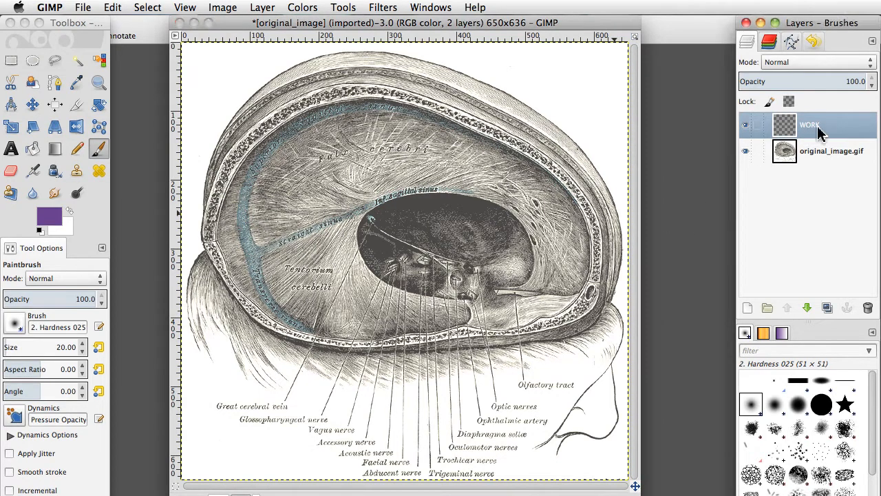
# Step: Make WORK the active layer and set up the Pencil with a white foreground and the 2. Hardness 100 brush
pyautogui.click(822, 148)
pyautogui.click(820, 133)
pyautogui.click(78, 152)
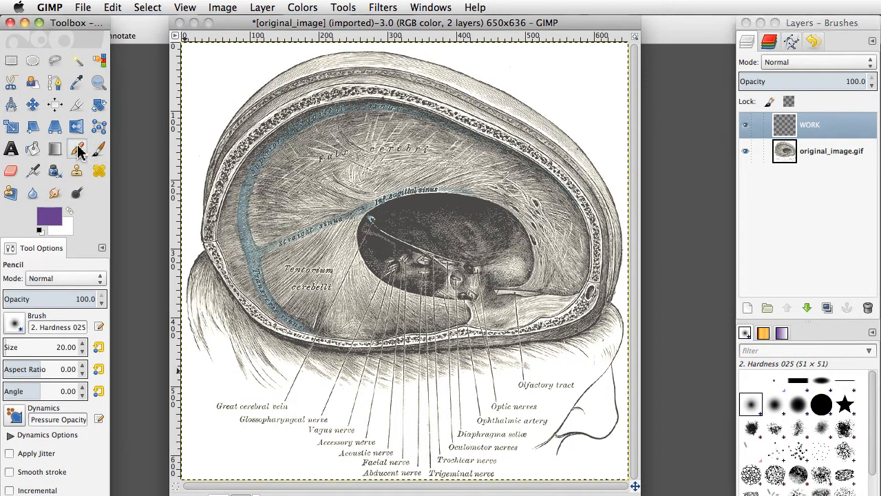
pyautogui.click(70, 213)
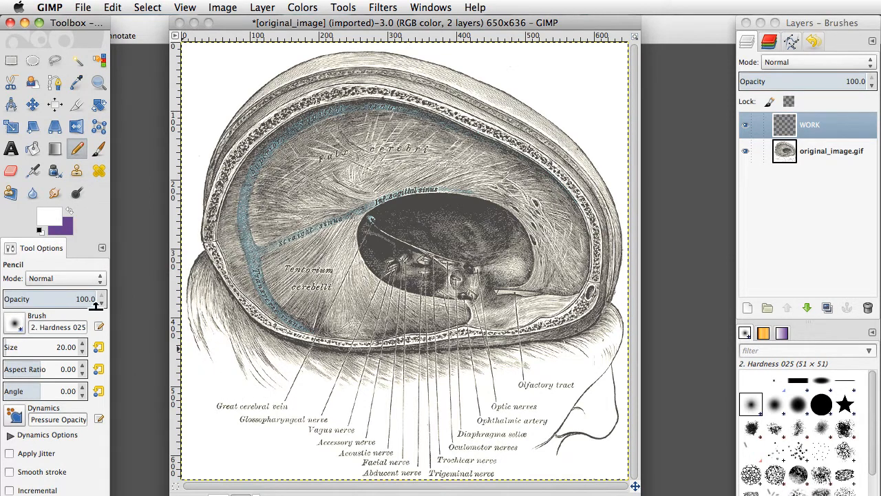
pyautogui.click(15, 324)
pyautogui.click(15, 328)
pyautogui.click(15, 328)
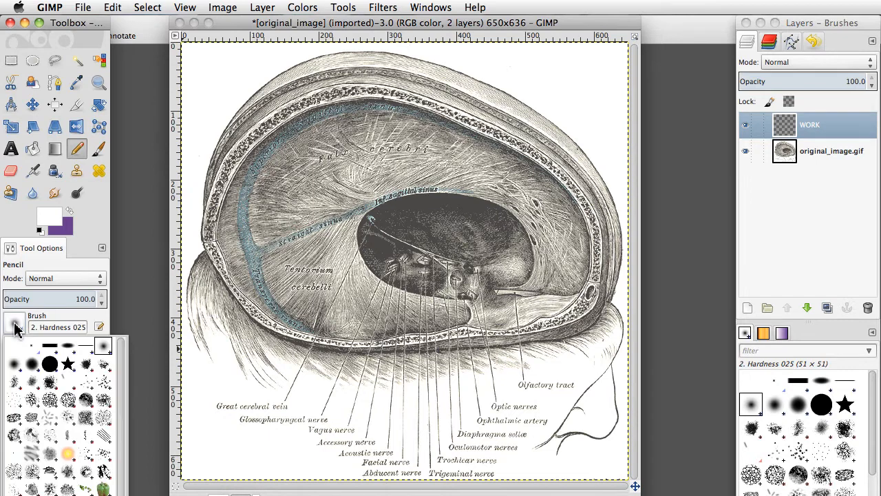
pyautogui.doubleClick(49, 368)
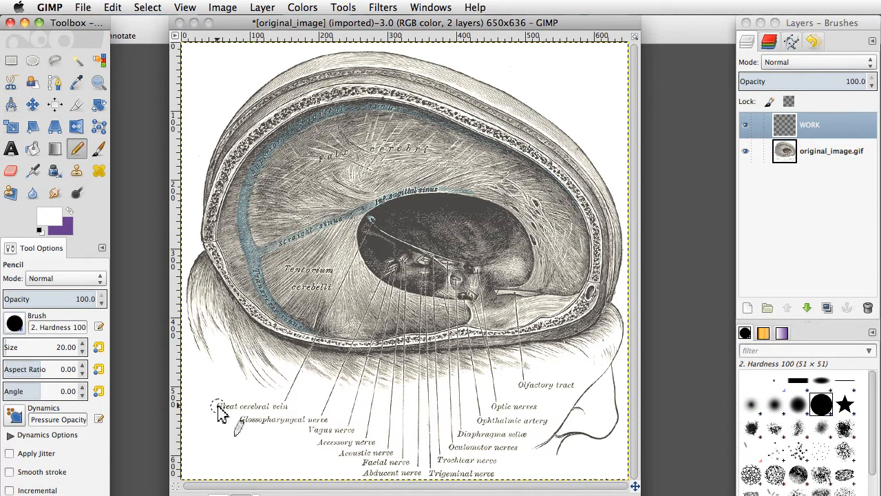
# Step: Paint white over the text labels below the head, from Great cerebral vein to Olfactory tract, and hide the WORK layer
pyautogui.moveTo(219, 407)
pyautogui.mouseDown()
pyautogui.moveTo(283, 407)
pyautogui.moveTo(239, 420)
pyautogui.moveTo(328, 426)
pyautogui.mouseUp()
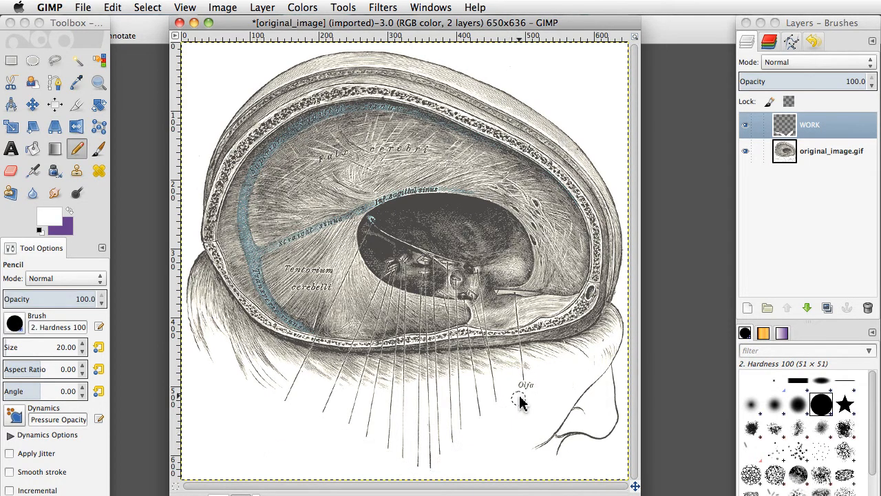
pyautogui.moveTo(520, 403)
pyautogui.mouseDown()
pyautogui.moveTo(527, 385)
pyautogui.moveTo(532, 391)
pyautogui.mouseUp()
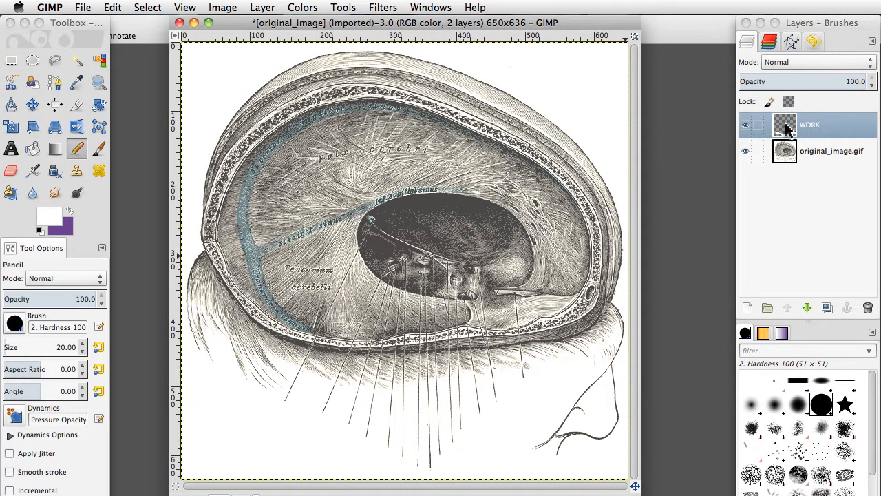
pyautogui.click(746, 128)
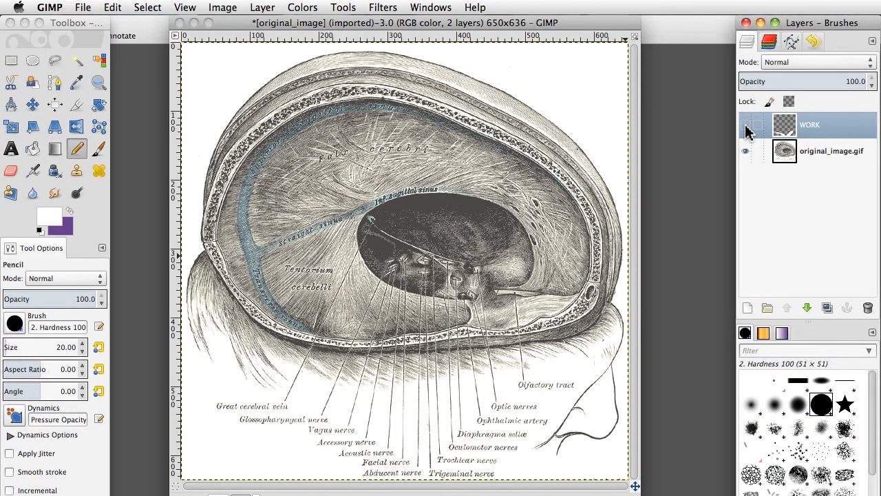
# Step: Show the WORK layer again, check it with the original image hidden, and merge it down into the original_image.gif layer
pyautogui.click(746, 128)
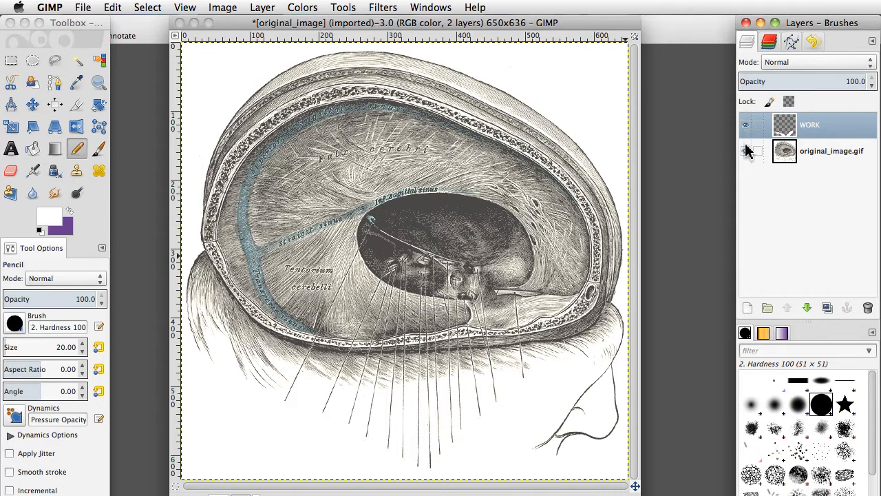
pyautogui.click(746, 152)
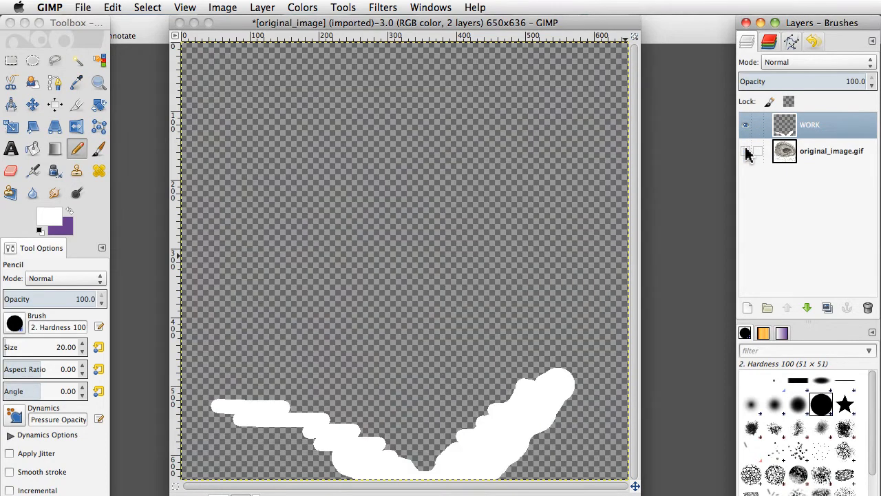
pyautogui.click(746, 151)
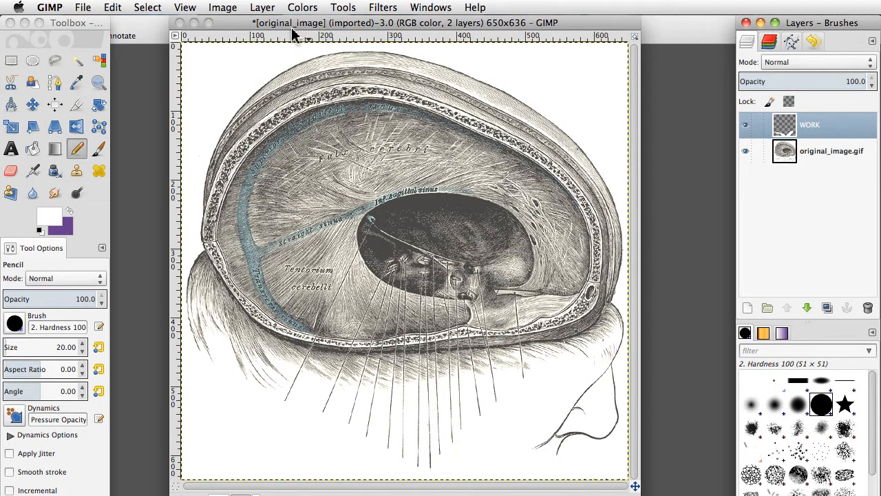
pyautogui.click(262, 8)
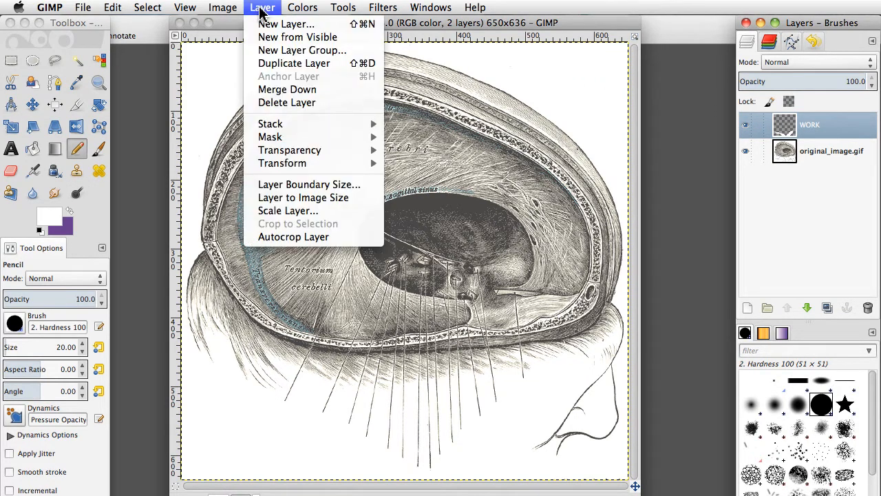
pyautogui.click(316, 92)
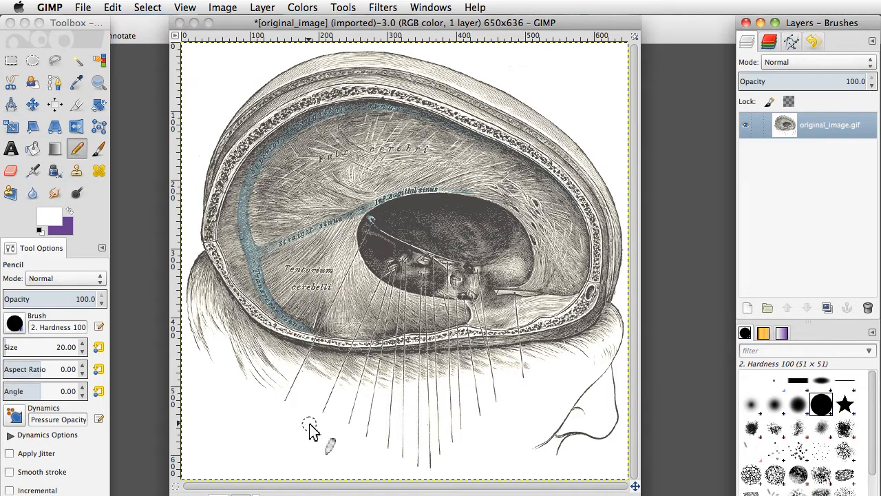
# Step: Widen the image window, zoom to 2:1 (200%) on the lower part of the head, and activate the Clone tool
pyautogui.moveTo(380, 28); pyautogui.dragTo(329, 27)
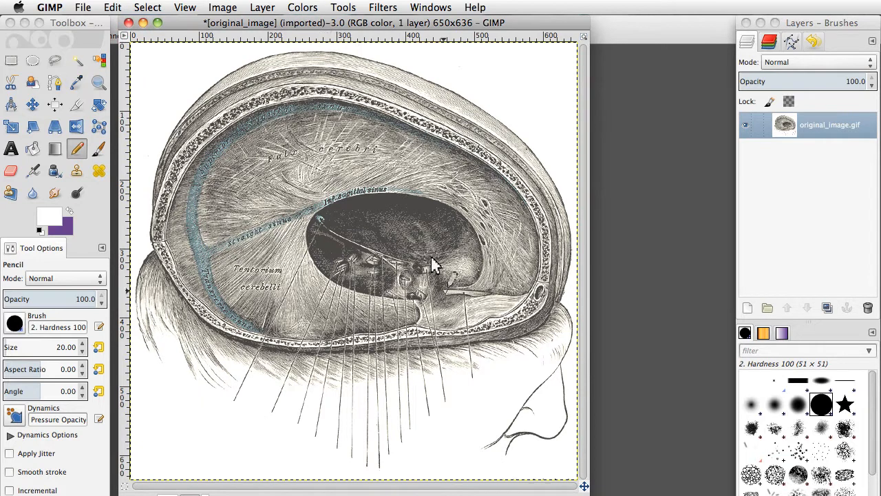
pyautogui.moveTo(583, 486); pyautogui.dragTo(721, 489)
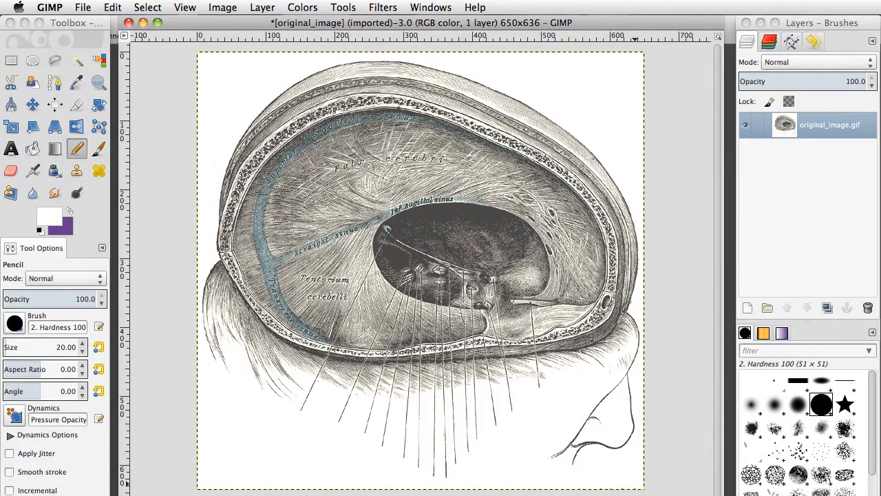
pyautogui.click(186, 6)
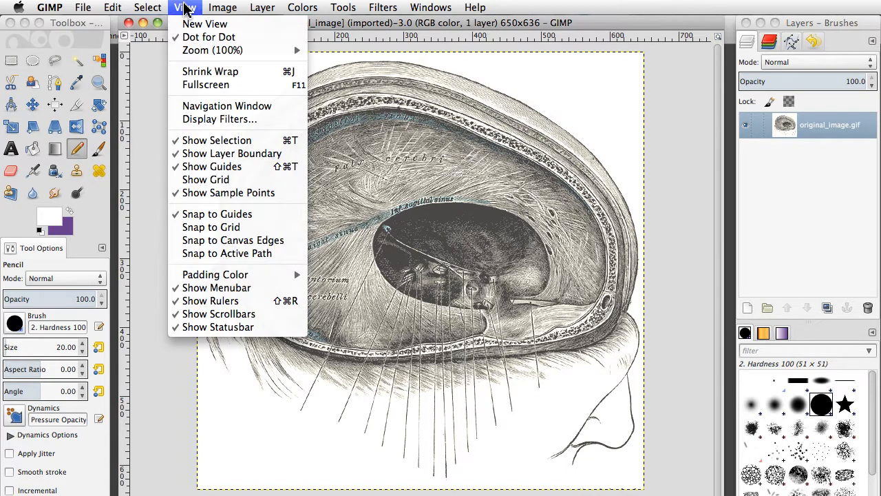
pyautogui.moveTo(197, 51)
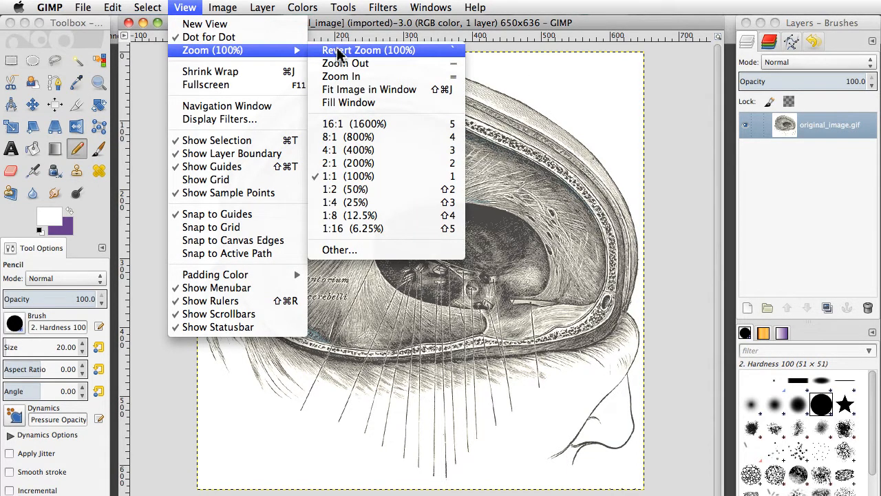
pyautogui.click(372, 165)
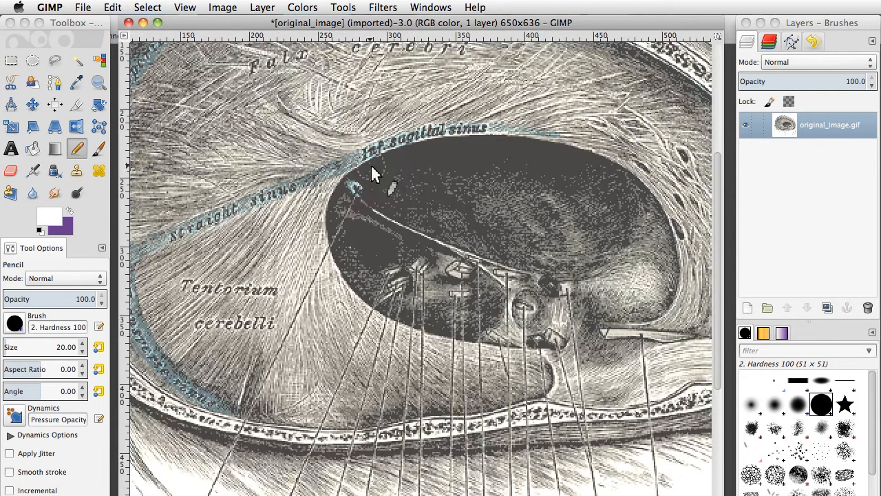
pyautogui.scroll(-5, 330, 468)
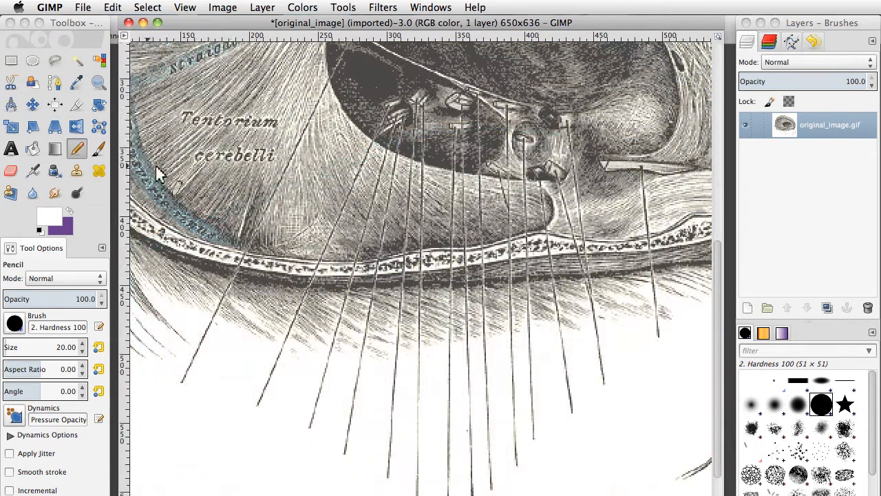
pyautogui.click(78, 175)
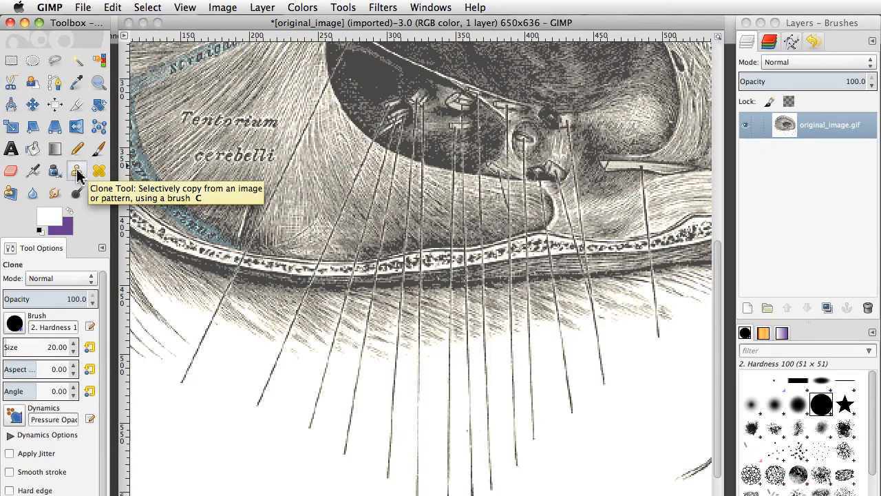
# Step: Try cloning the hair texture below the skull onto the blank white area beneath it, and undo the stroke
pyautogui.click(265, 276)
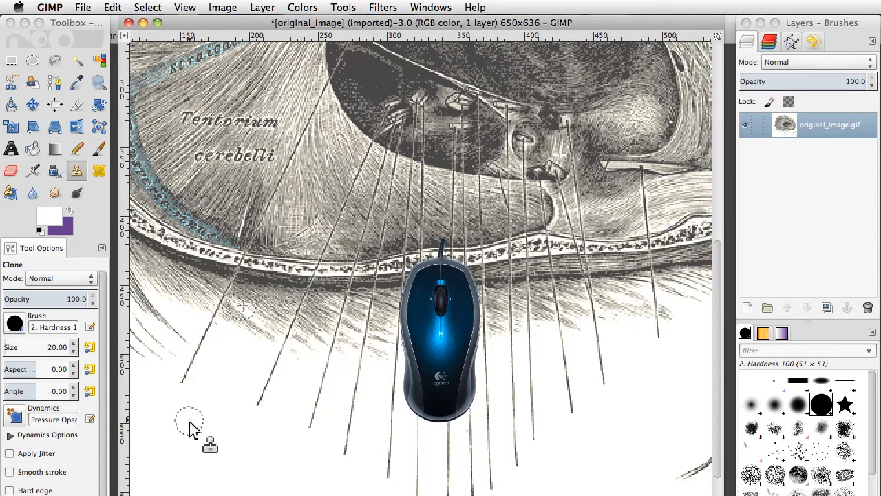
pyautogui.moveTo(190, 427)
pyautogui.mouseDown()
pyautogui.moveTo(229, 451)
pyautogui.moveTo(242, 445)
pyautogui.moveTo(257, 467)
pyautogui.moveTo(306, 462)
pyautogui.moveTo(341, 477)
pyautogui.mouseUp()
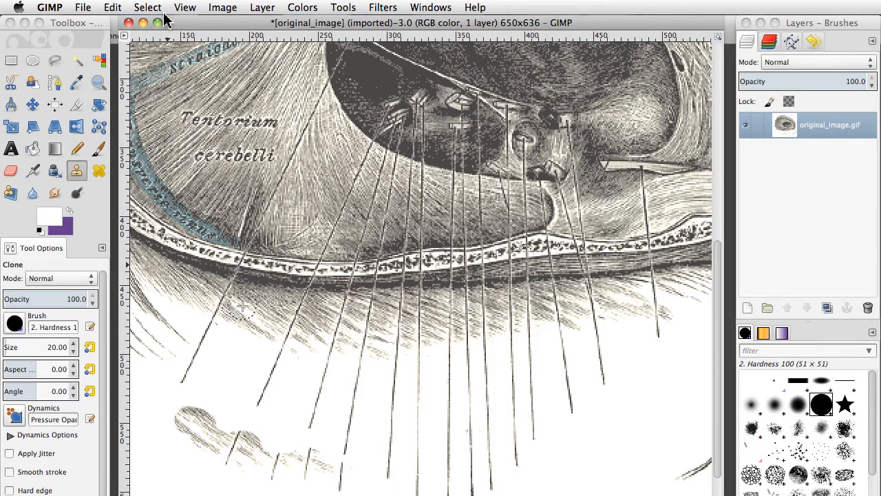
pyautogui.click(114, 8)
pyautogui.click(119, 24)
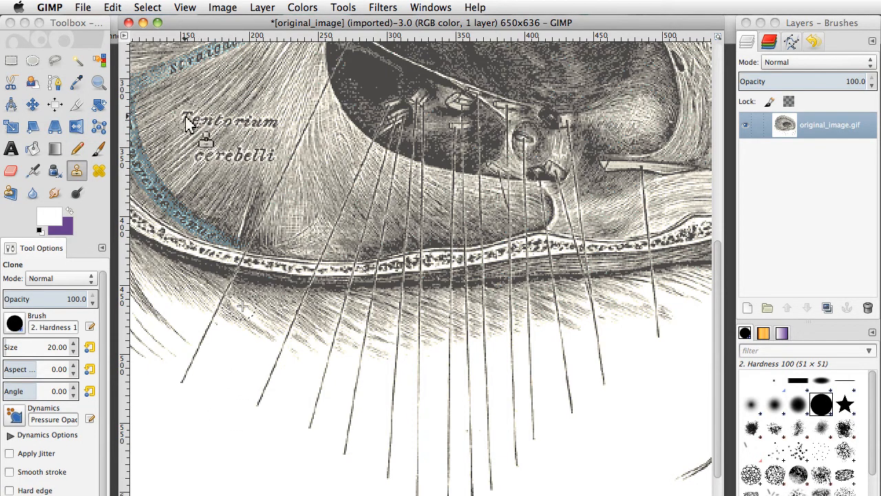
# Step: Set the Clone brush size to 15 and choose the 2. Hardness 075 brush
pyautogui.click(66, 347)
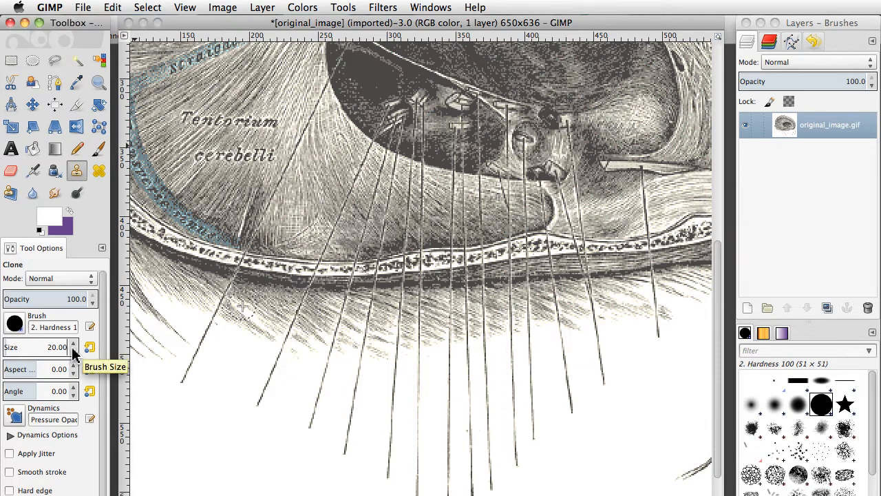
pyautogui.press('BackSpace')
pyautogui.press('BackSpace')
pyautogui.press('BackSpace')
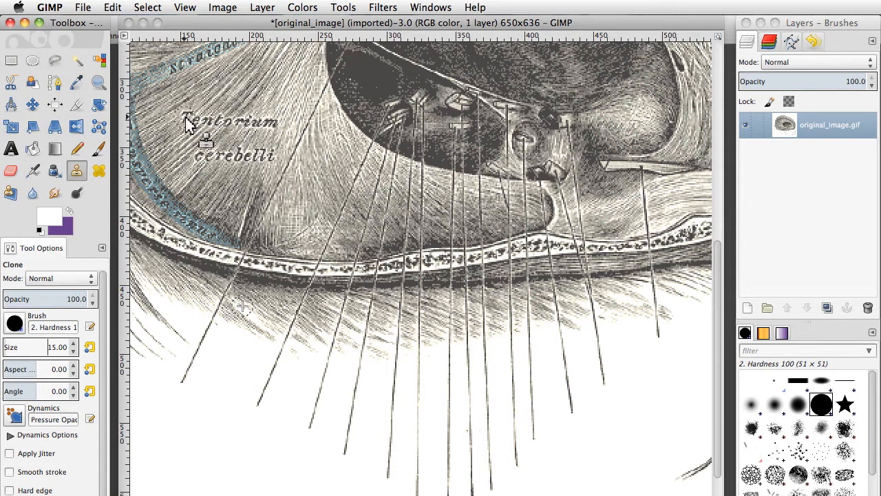
pyautogui.click(15, 323)
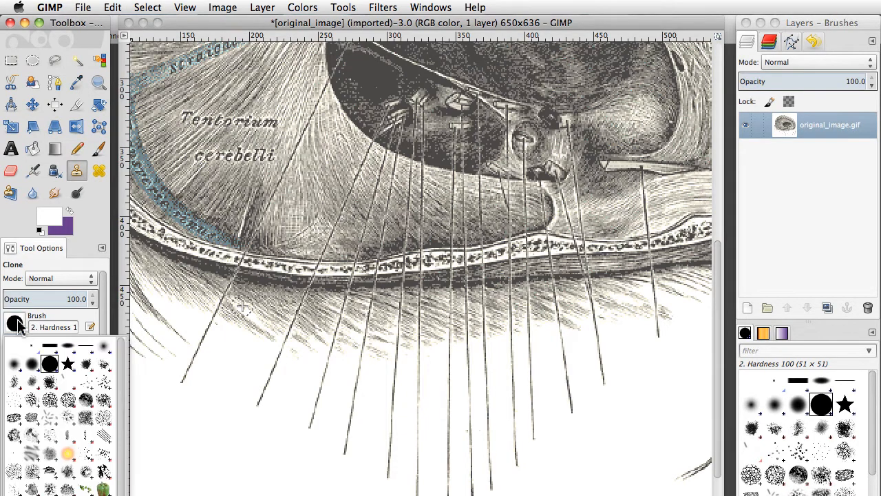
pyautogui.click(32, 367)
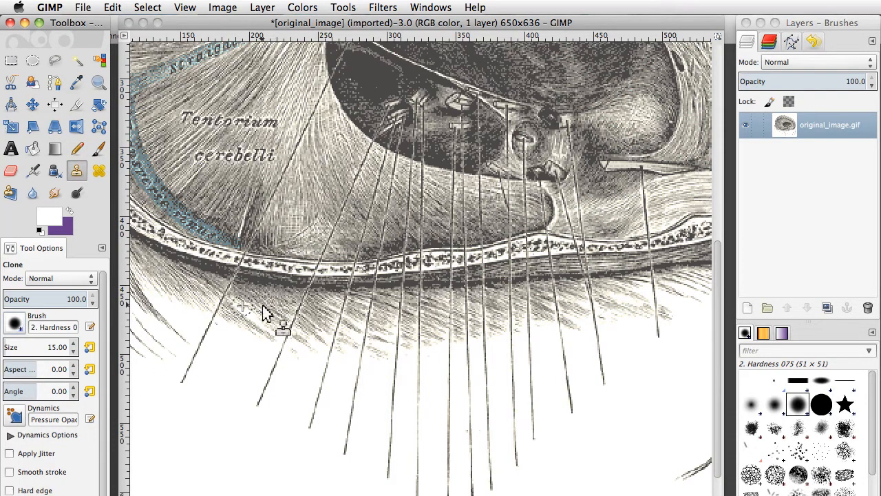
# Step: Cover the word Tentorium by cloning the line texture sampled just above it, and undo the extra touch-up stroke
pyautogui.keyDown('ctrl'); pyautogui.click(210, 298); pyautogui.keyUp('ctrl')
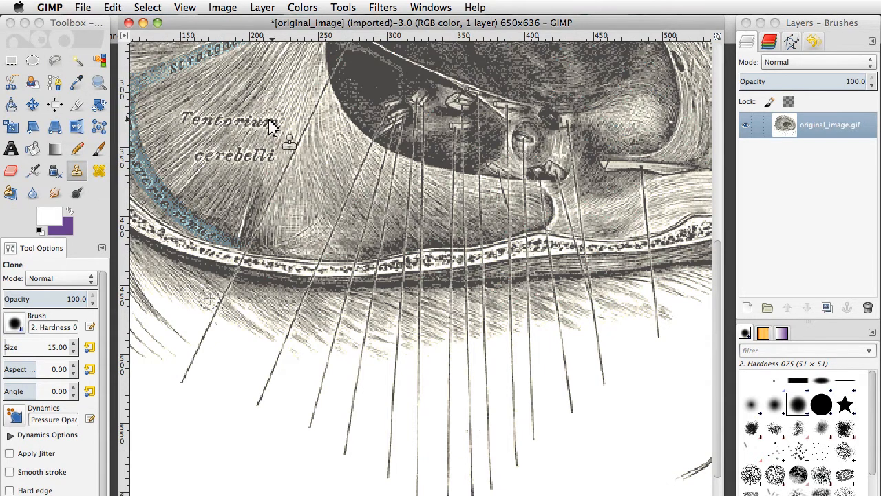
pyautogui.keyDown('ctrl'); pyautogui.click(220, 84); pyautogui.keyUp('ctrl')
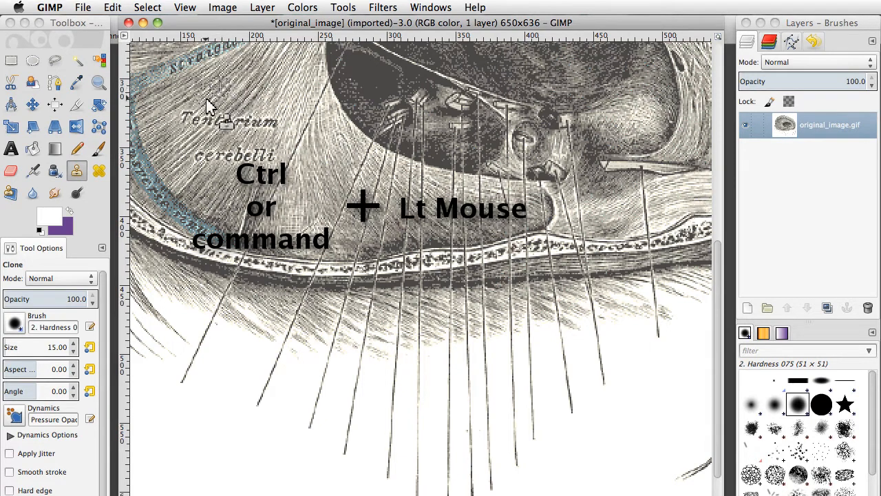
pyautogui.moveTo(185, 126); pyautogui.dragTo(253, 126)
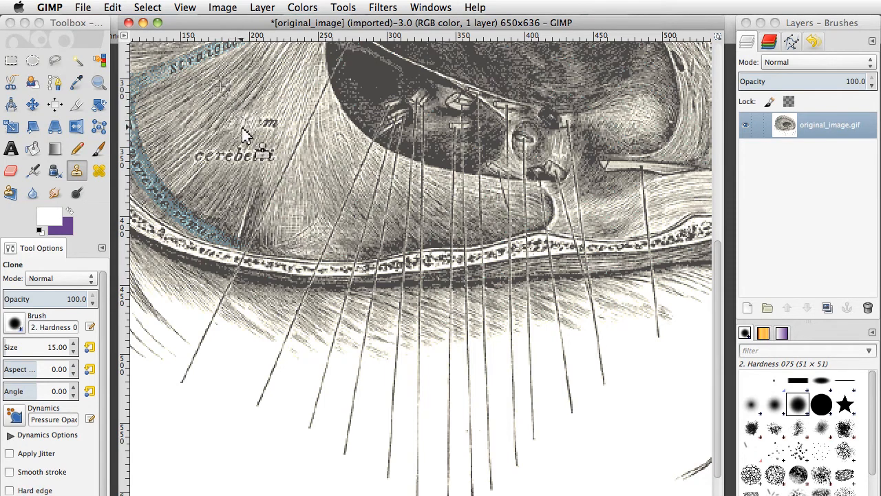
pyautogui.keyDown('ctrl'); pyautogui.click(232, 77); pyautogui.keyUp('ctrl')
pyautogui.moveTo(255, 131)
pyautogui.mouseDown()
pyautogui.moveTo(232, 130)
pyautogui.moveTo(281, 131)
pyautogui.mouseUp()
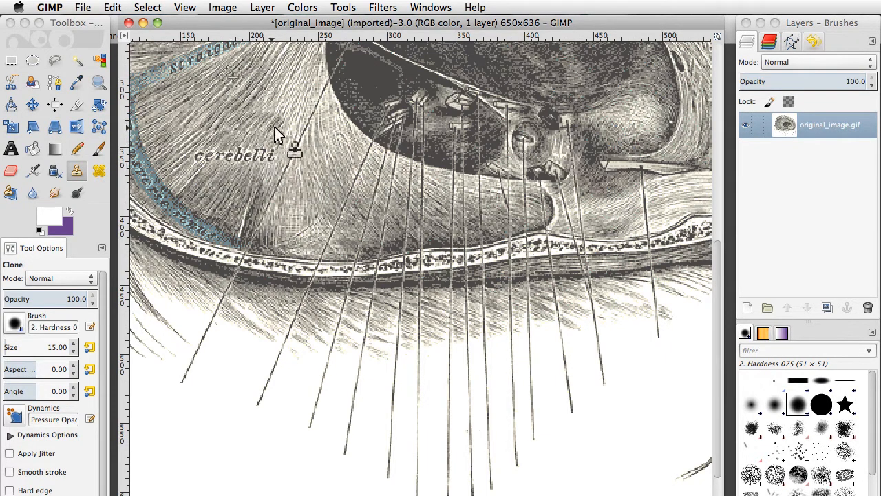
pyautogui.keyDown('ctrl'); pyautogui.click(271, 90); pyautogui.keyUp('ctrl')
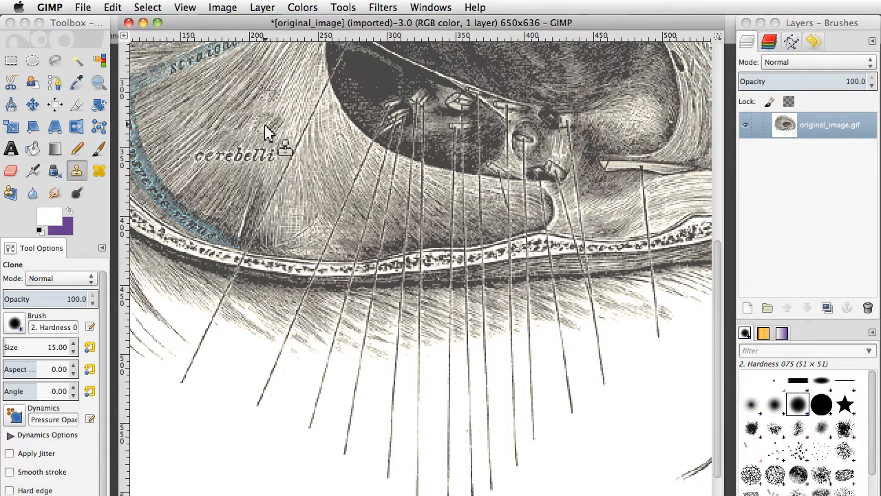
pyautogui.moveTo(274, 135); pyautogui.dragTo(232, 141)
pyautogui.hotkey('ctrl', 'z')
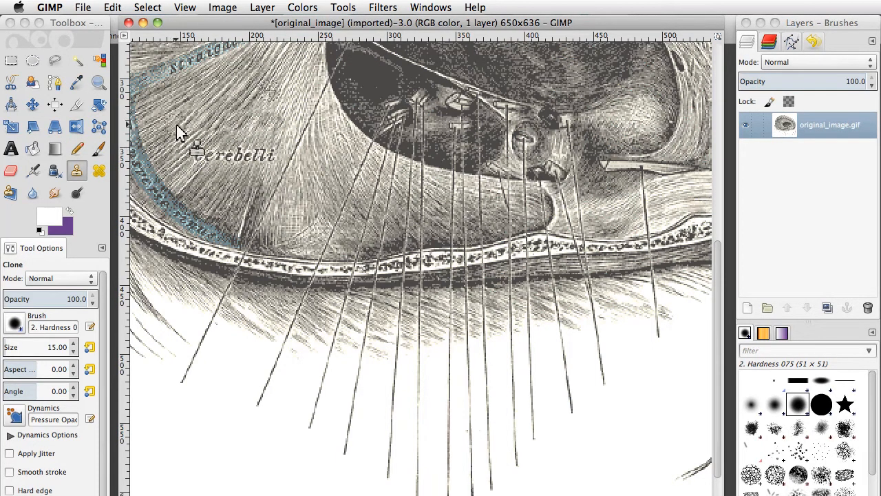
# Step: Clone nearby line texture over the word cerebelli and over the Falx cerebri label in the upper part of the head
pyautogui.keyDown('ctrl'); pyautogui.click(180, 174); pyautogui.keyUp('ctrl')
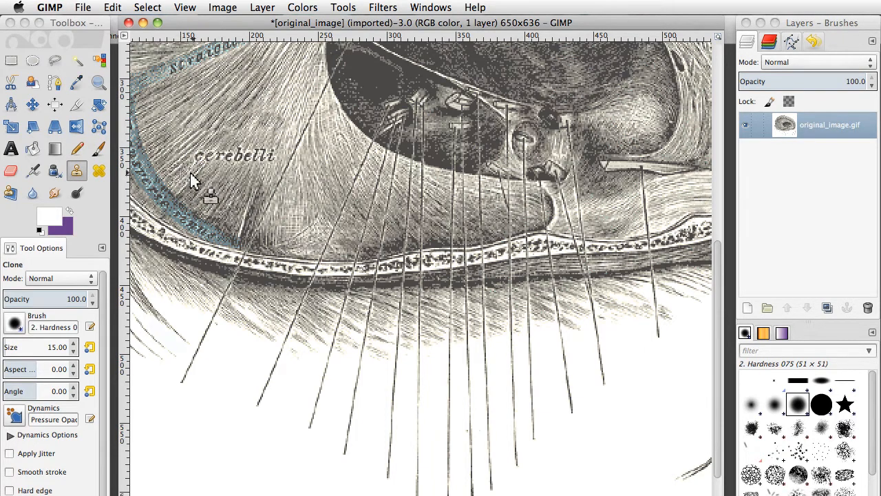
pyautogui.moveTo(199, 156)
pyautogui.mouseDown()
pyautogui.moveTo(271, 158)
pyautogui.moveTo(233, 187)
pyautogui.mouseUp()
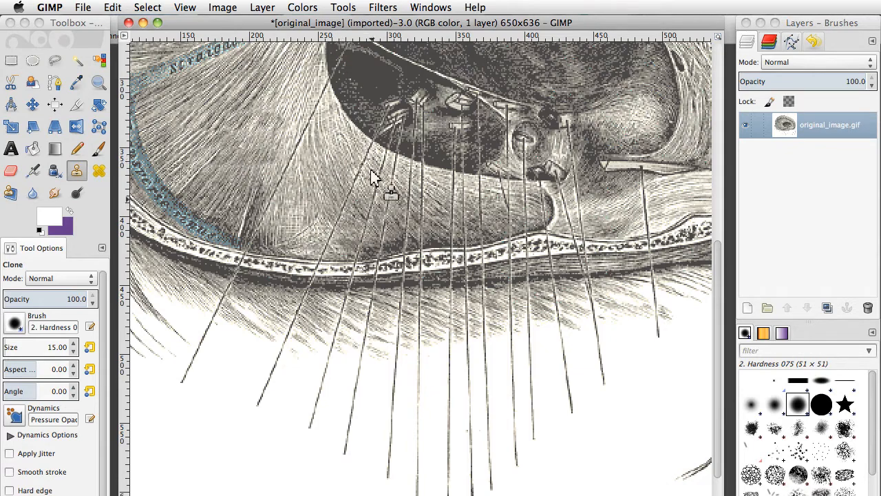
pyautogui.moveTo(716, 282); pyautogui.dragTo(717, 130)
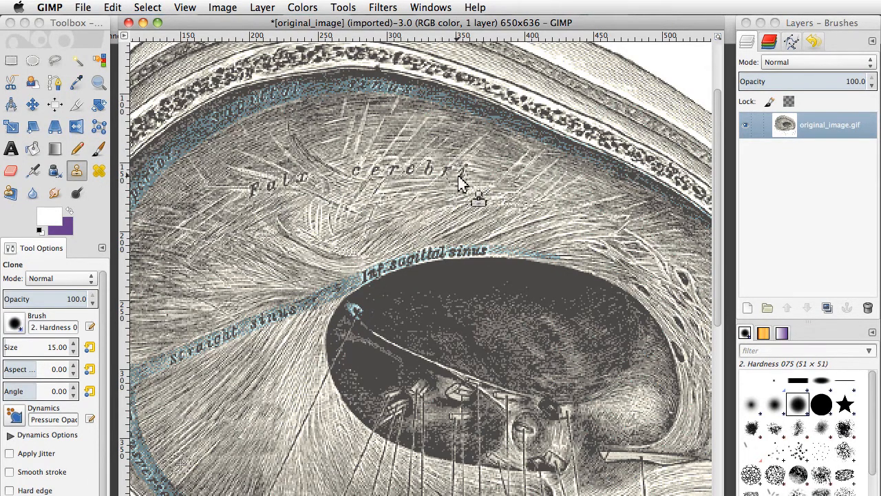
pyautogui.keyDown('ctrl'); pyautogui.click(248, 220); pyautogui.keyUp('ctrl')
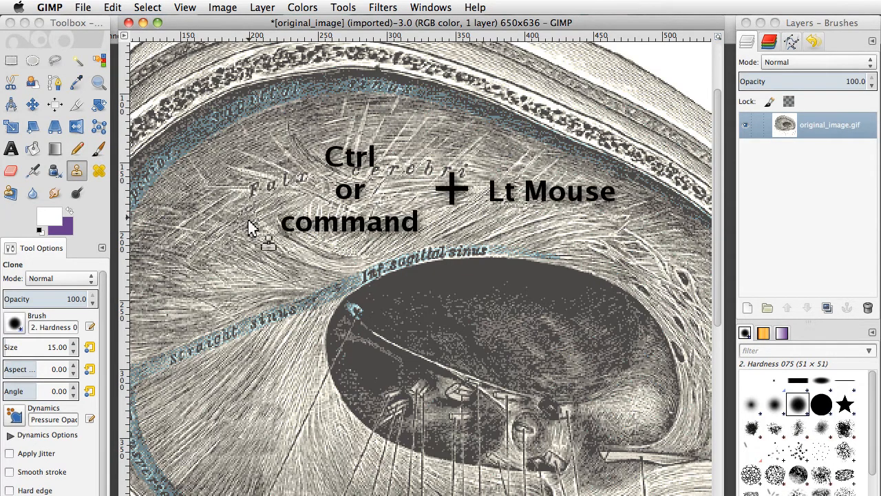
pyautogui.moveTo(256, 192)
pyautogui.mouseDown()
pyautogui.moveTo(251, 186)
pyautogui.moveTo(300, 188)
pyautogui.moveTo(372, 172)
pyautogui.moveTo(470, 172)
pyautogui.mouseUp()
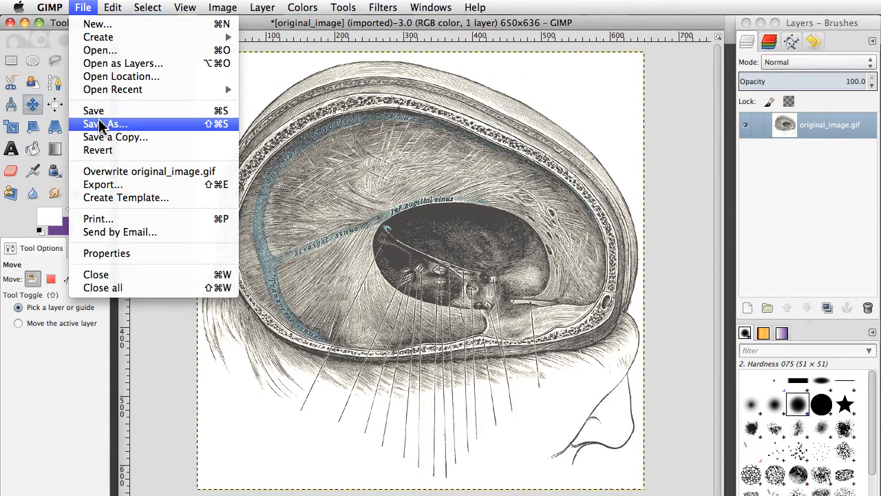
# Step: Save the image under the new name modified_image.xcf in the Temp folder on the Desktop
pyautogui.click(100, 123)
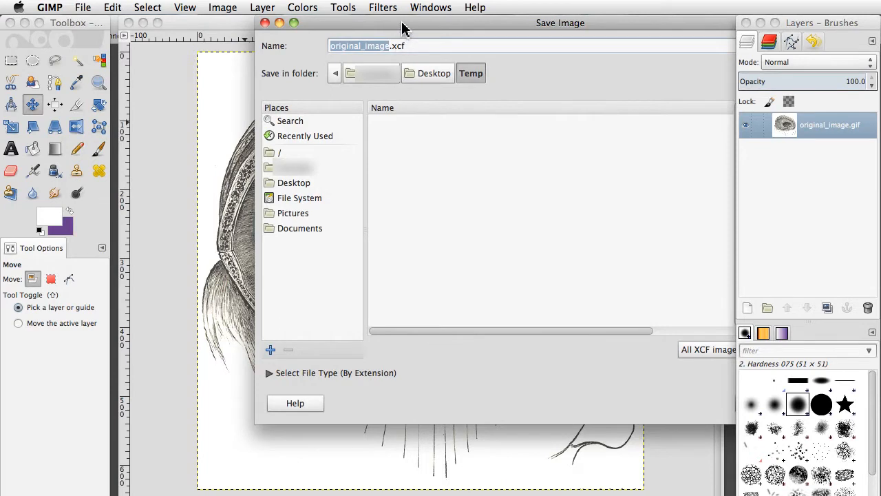
pyautogui.moveTo(390, 46); pyautogui.dragTo(326, 47)
pyautogui.click(355, 47)
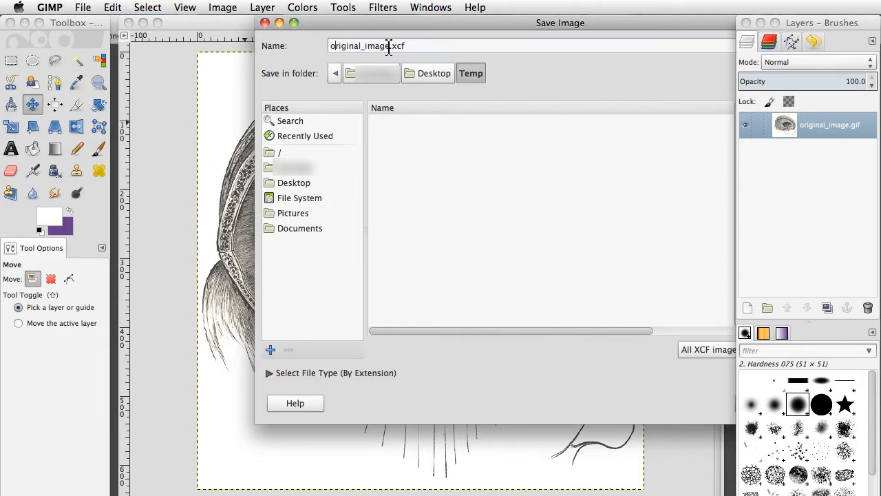
pyautogui.moveTo(389, 46); pyautogui.dragTo(316, 42)
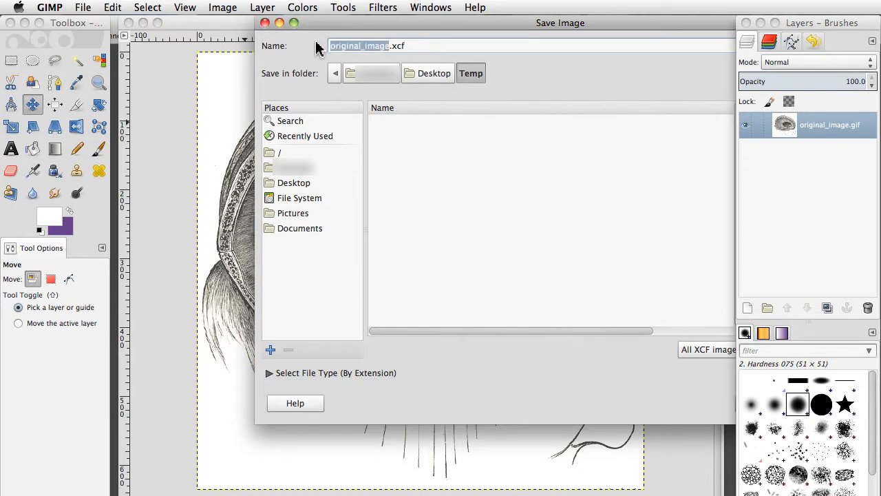
pyautogui.write('modifie')
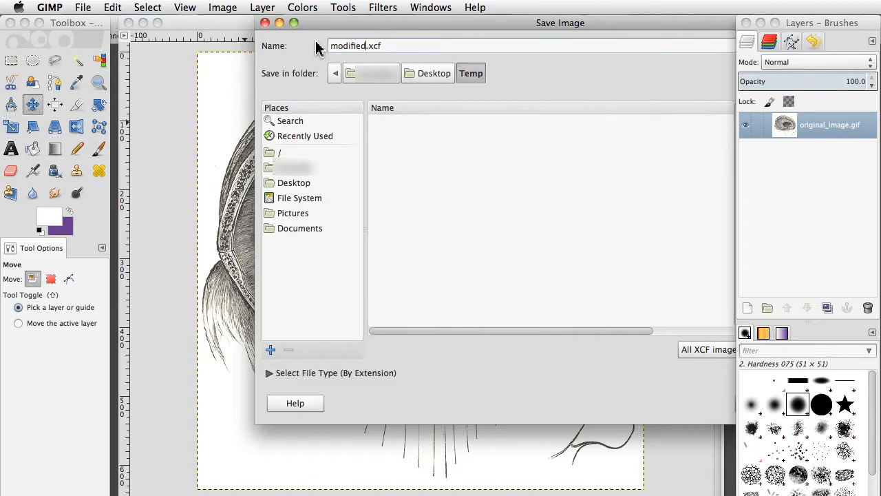
pyautogui.write('d_ia')
pyautogui.press('BackSpace')
pyautogui.write('mage')
pyautogui.press('Return')
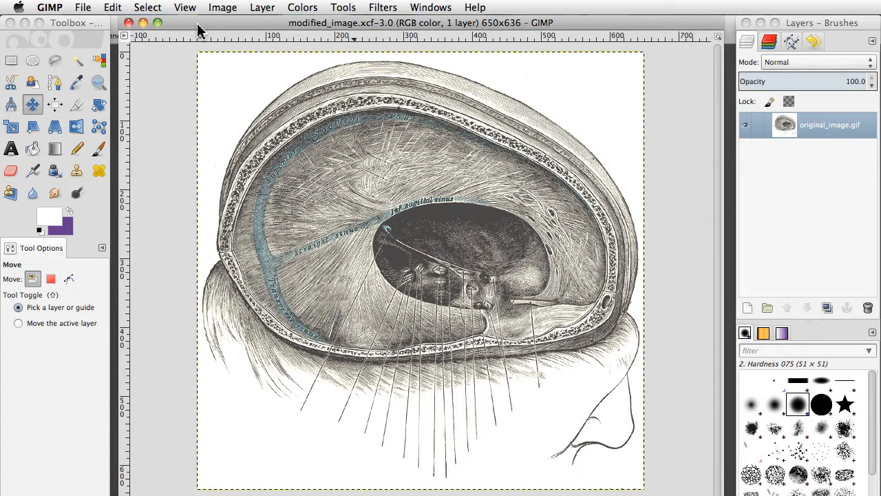
# Step: Export the image as modified_image.png to the Temp folder on the Desktop, keeping the offered PNG options
pyautogui.click(84, 8)
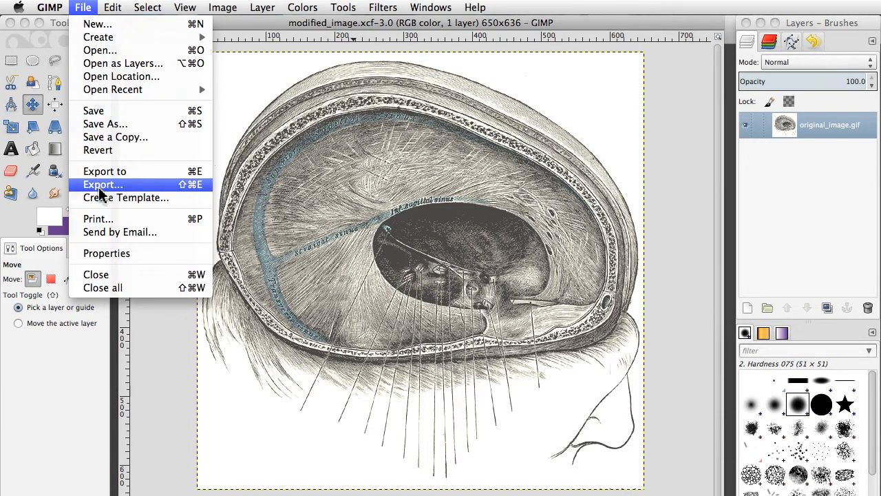
pyautogui.click(102, 191)
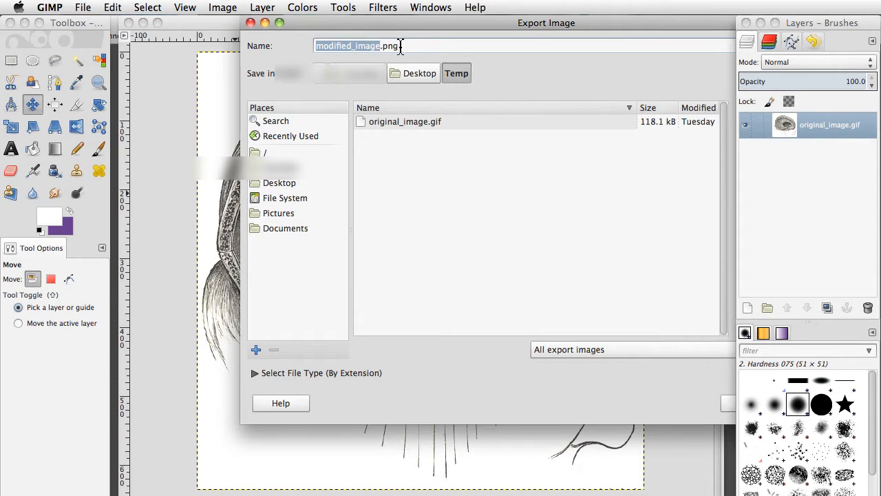
pyautogui.moveTo(422, 23); pyautogui.dragTo(314, 19)
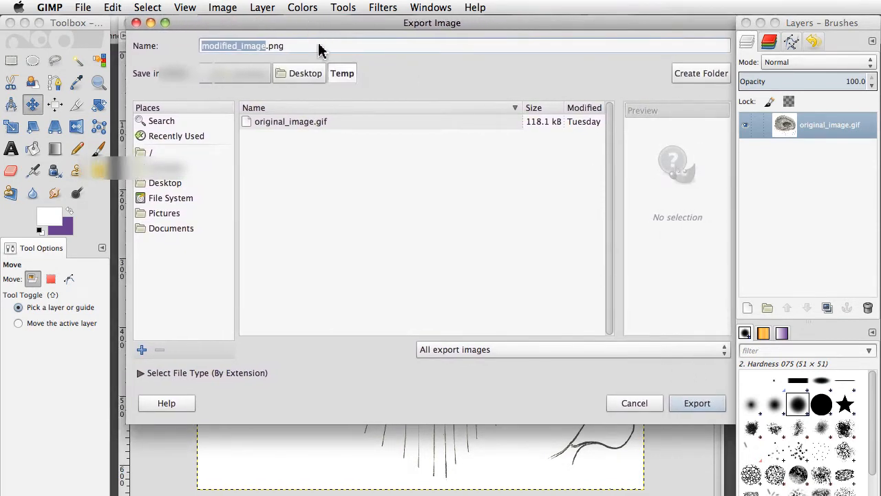
pyautogui.click(695, 404)
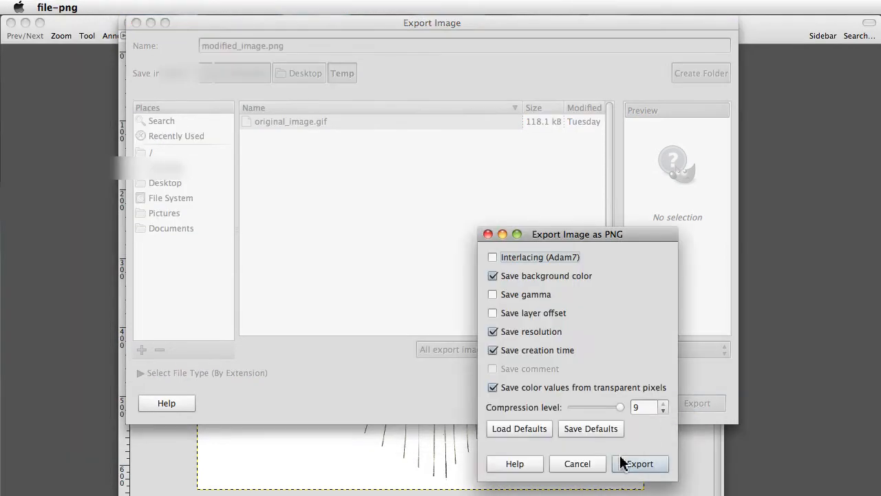
pyautogui.click(628, 465)
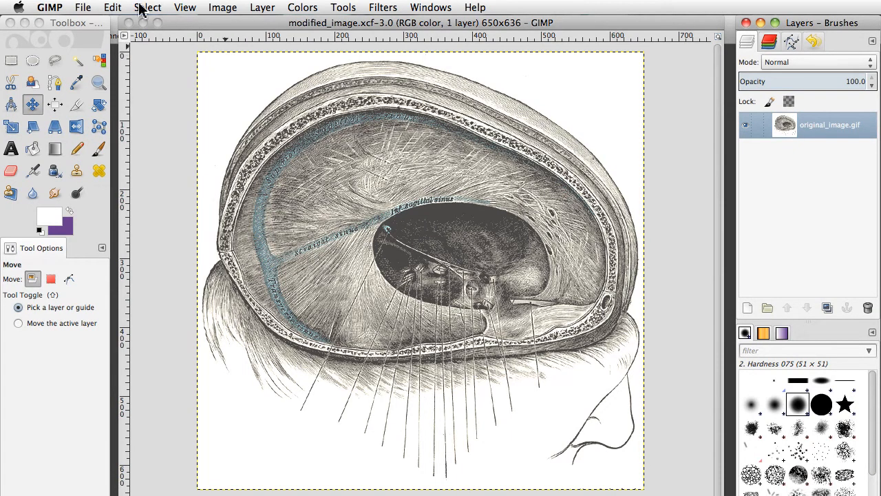
# Step: Export the image to the Temp folder again as modified_image.jpg, with the JPEG quality raised slightly
pyautogui.click(86, 9)
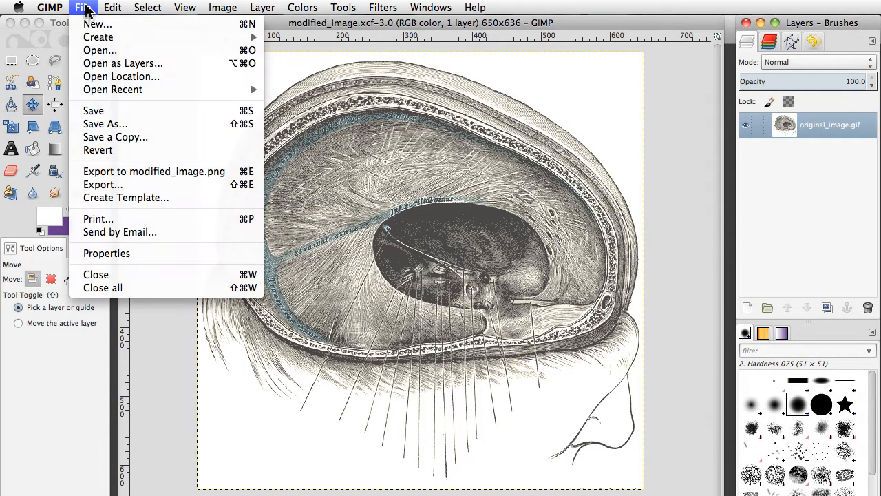
pyautogui.click(109, 184)
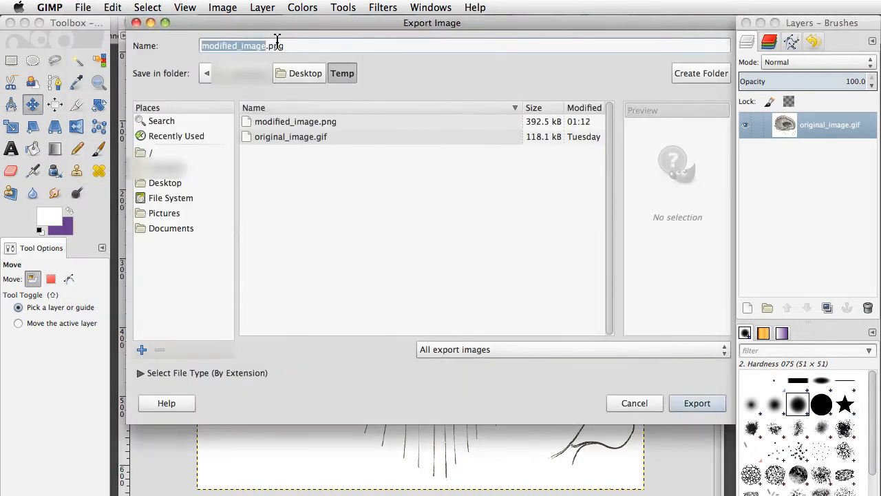
pyautogui.click(290, 46)
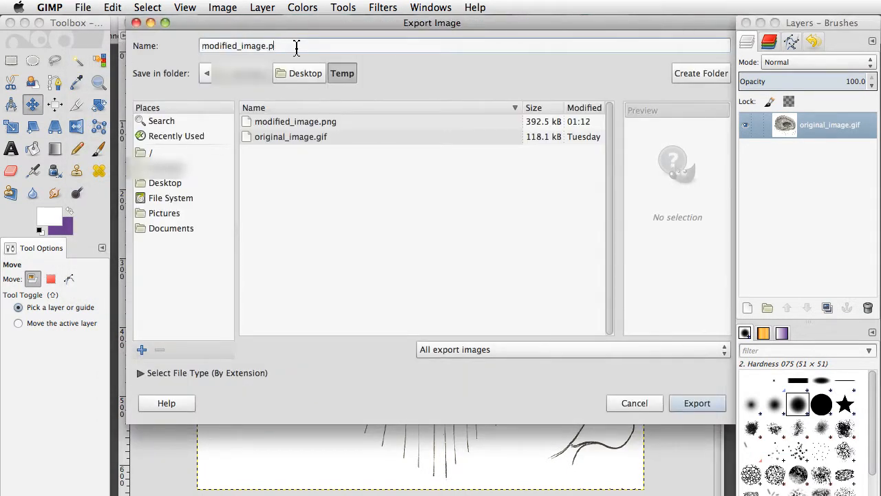
pyautogui.press('BackSpace')
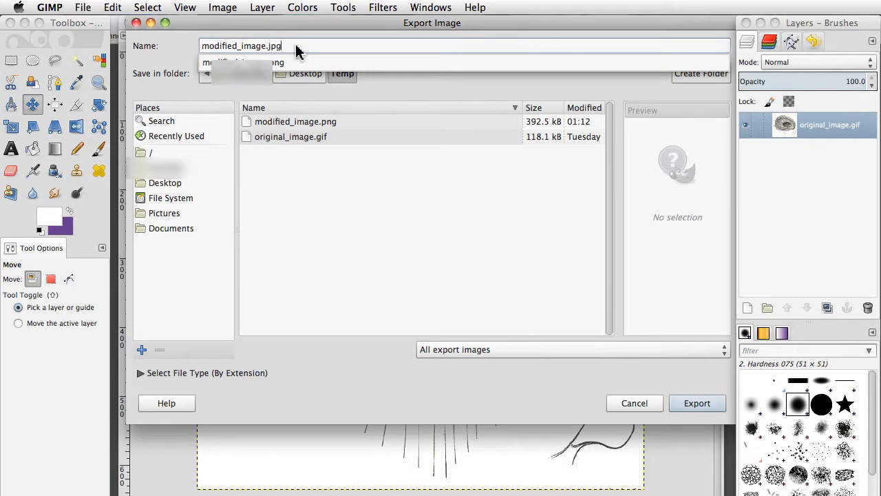
pyautogui.press('Return')
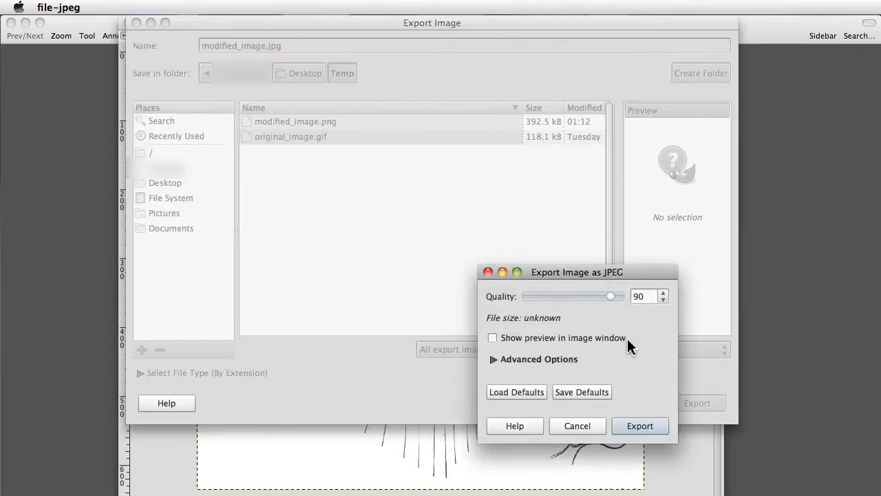
pyautogui.click(661, 293)
pyautogui.click(661, 293)
pyautogui.click(661, 293)
pyautogui.click(628, 427)
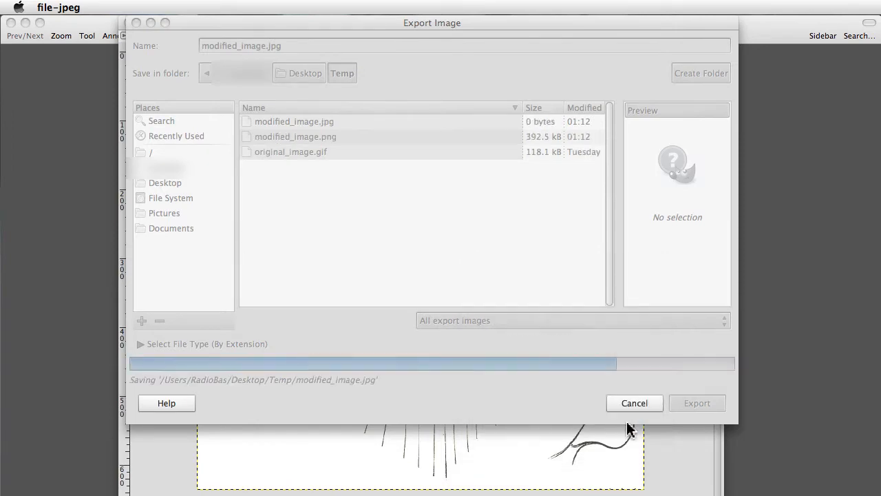
# Step: Switch to Finder and look through the Temp folder for the original, exported and XCF image files
pyautogui.press('super+Tab')
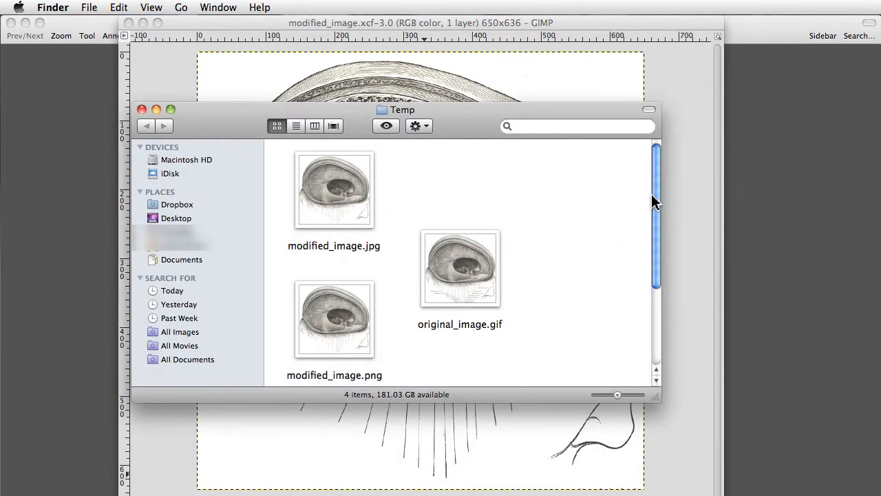
pyautogui.moveTo(652, 204); pyautogui.dragTo(676, 298)
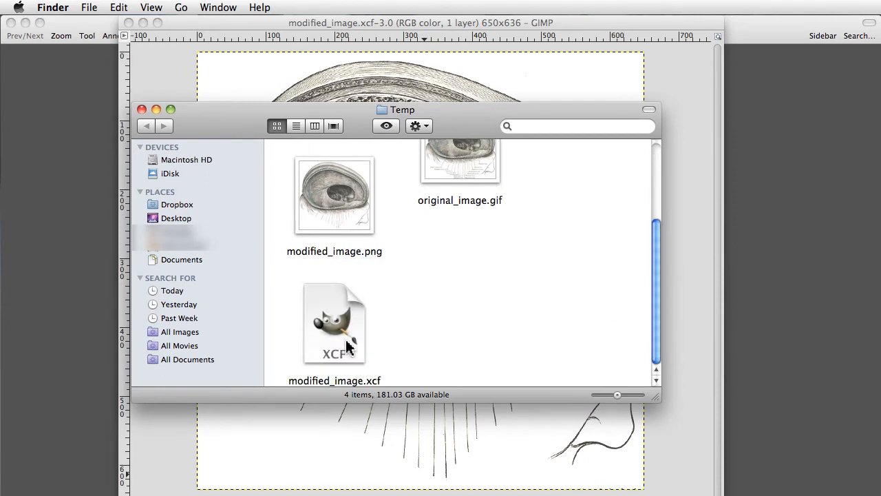
pyautogui.moveTo(660, 332); pyautogui.dragTo(654, 273)
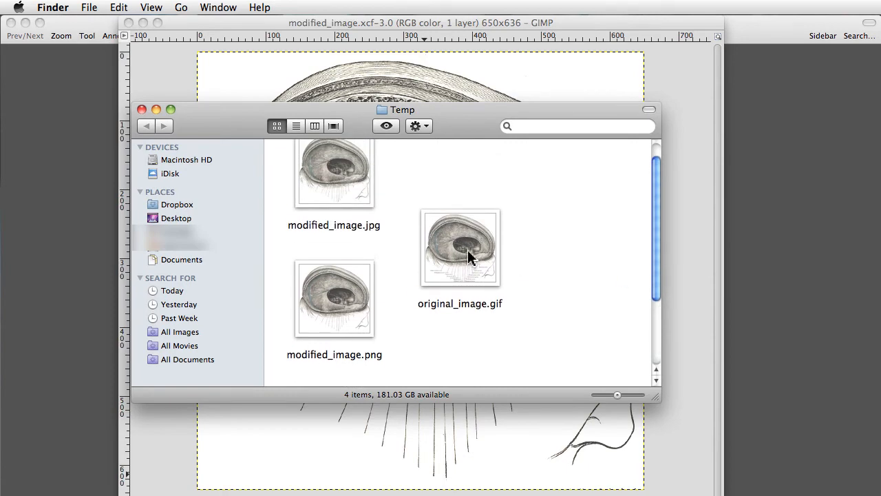